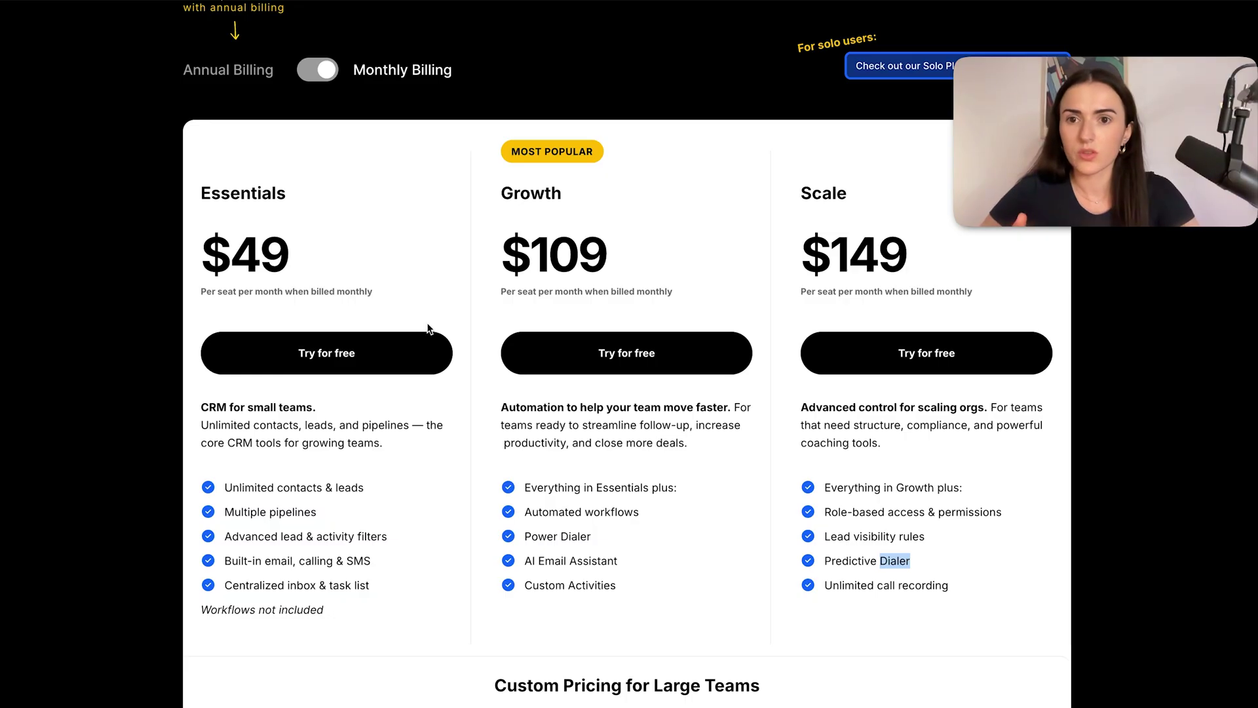
Step: Review the monthly prices and features of the Essentials, Growth and Scale plans on the Close pricing page
scroll(435, 328, up, 3)
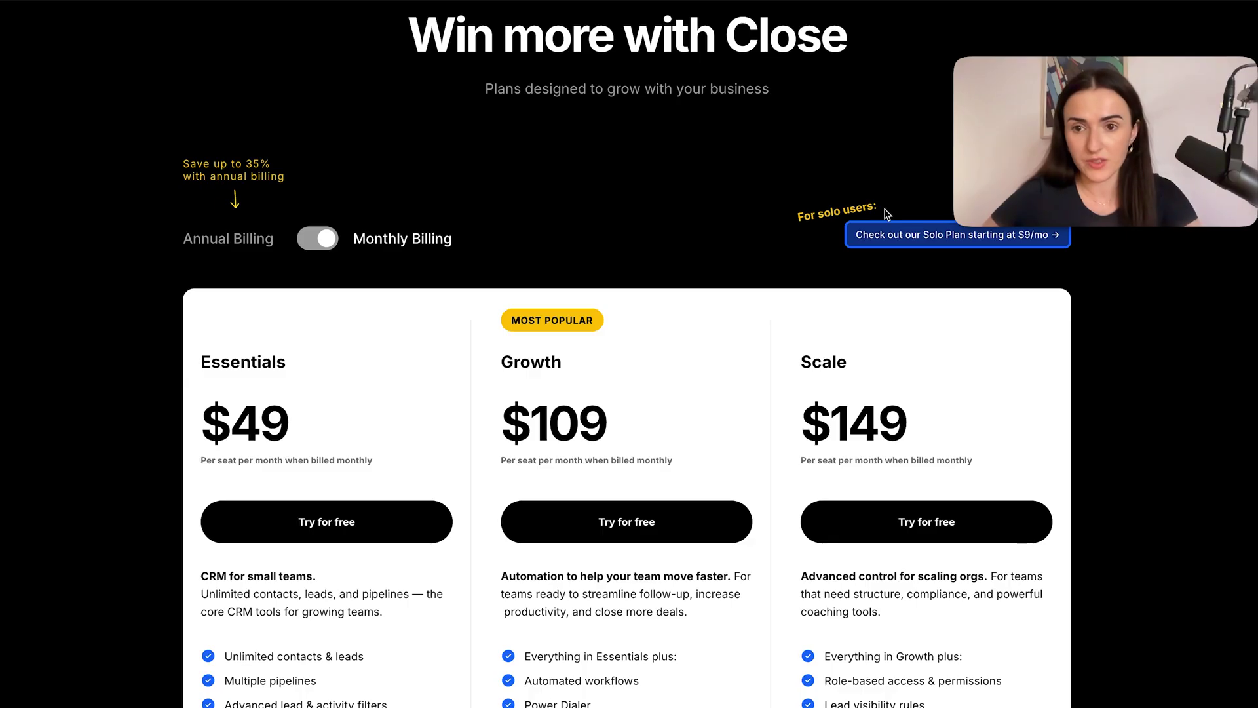
scroll(479, 282, down, 4)
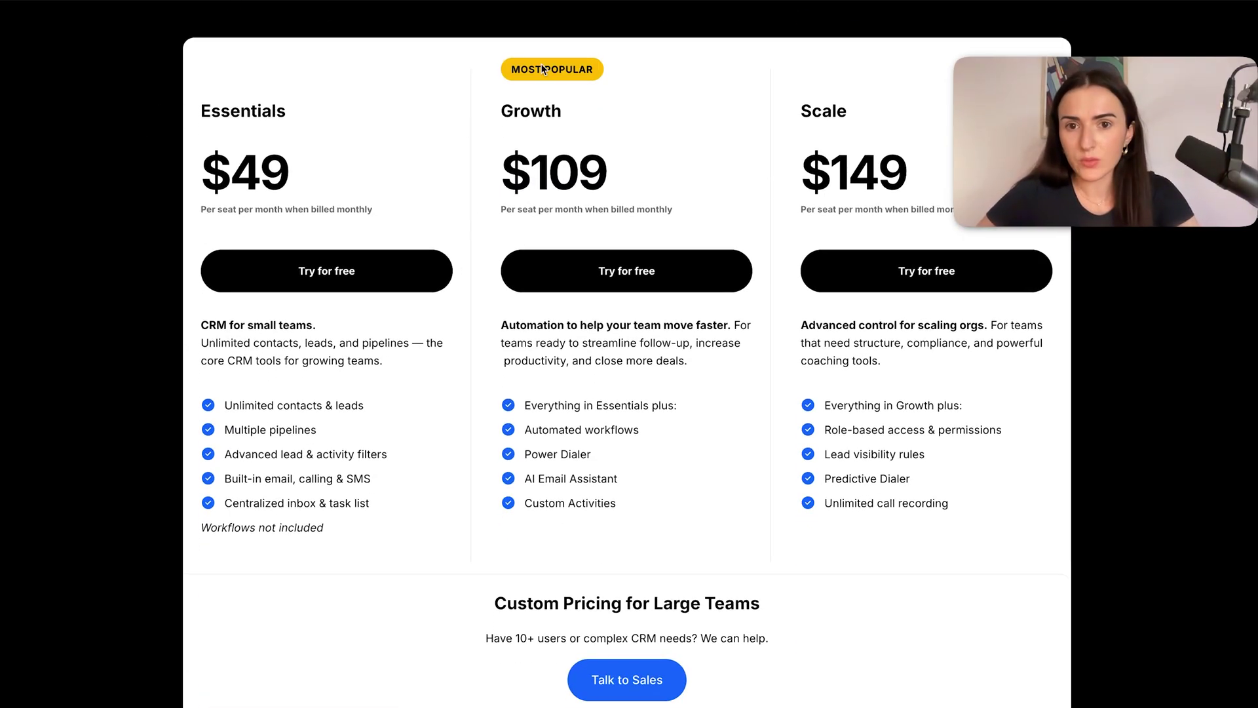
drag(505, 121, 632, 510)
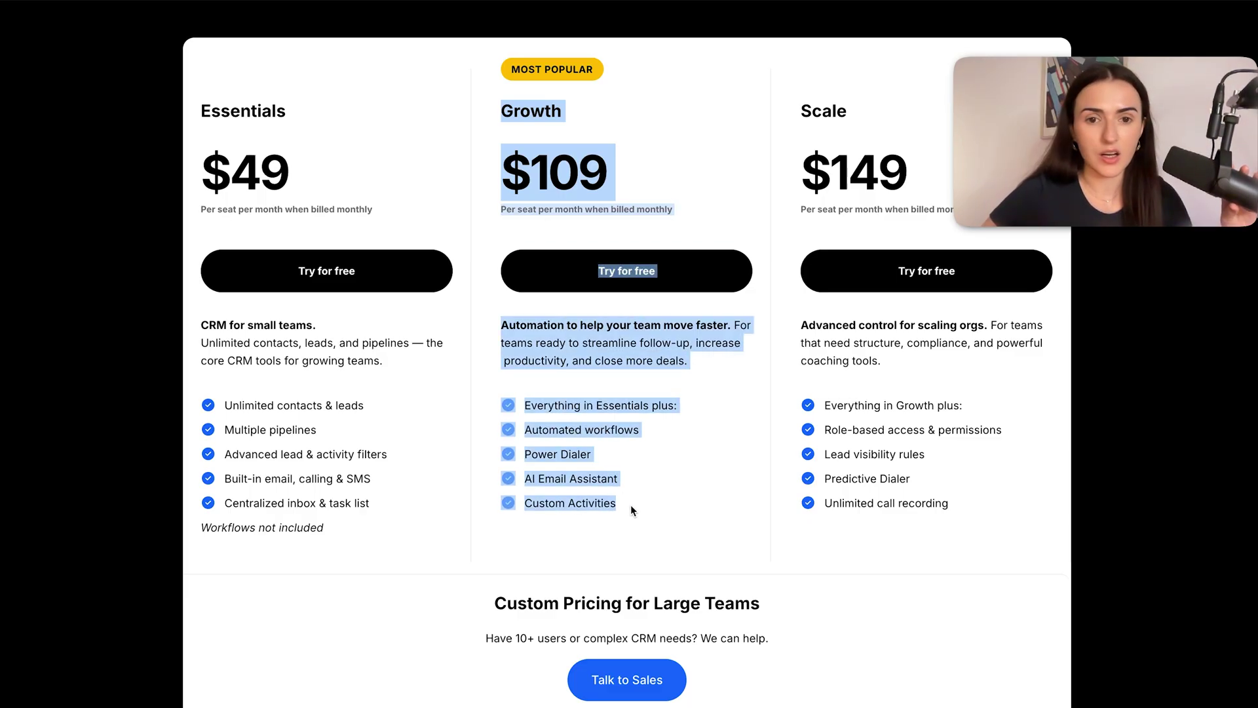
click(613, 503)
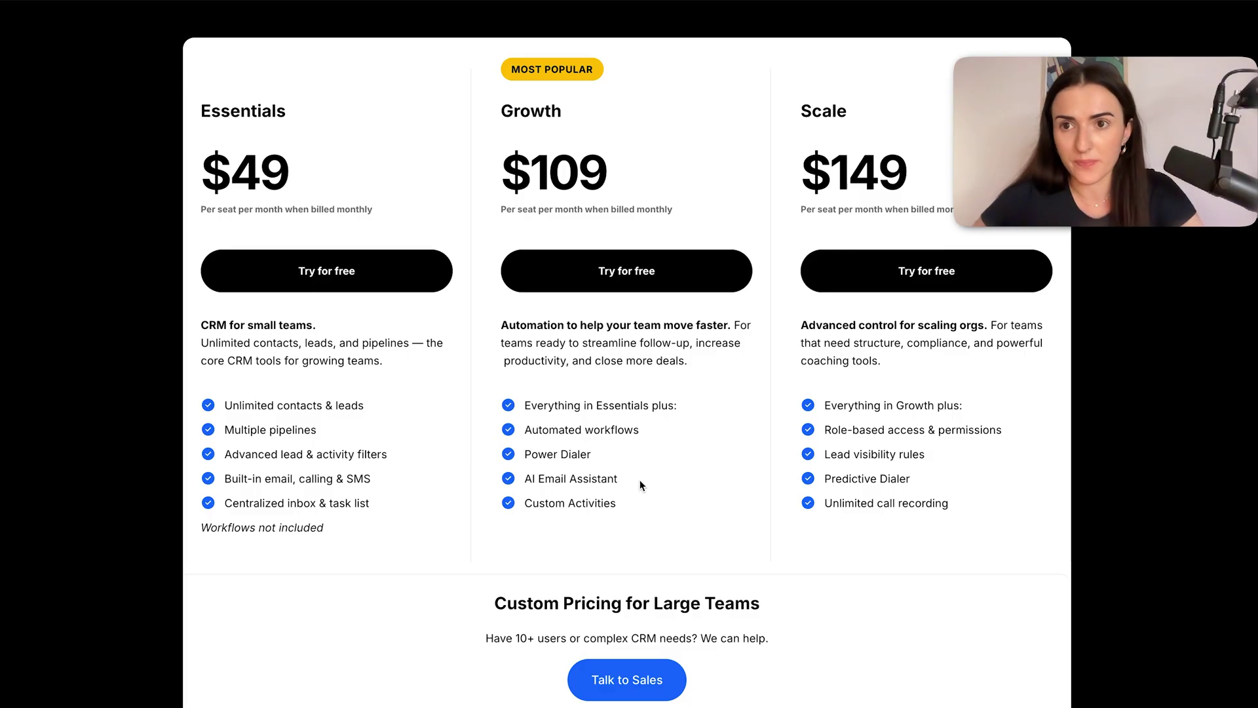
scroll(430, 150, up, 2)
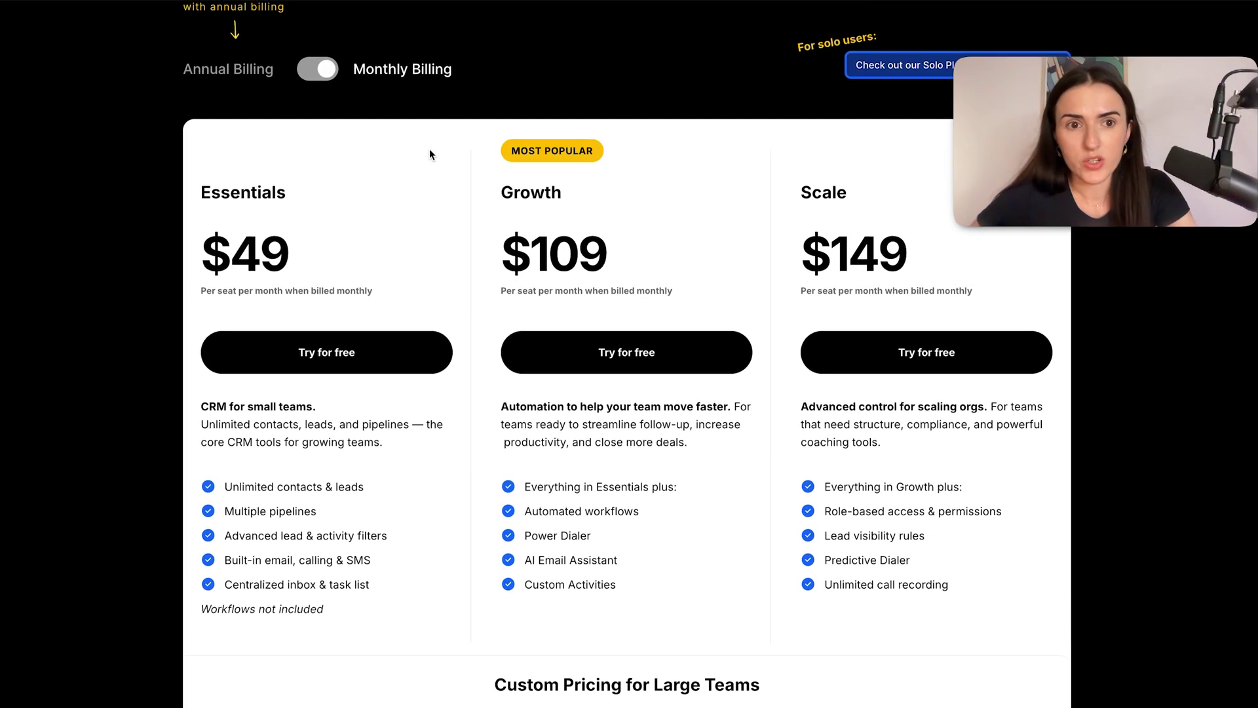
scroll(637, 249, down, 5)
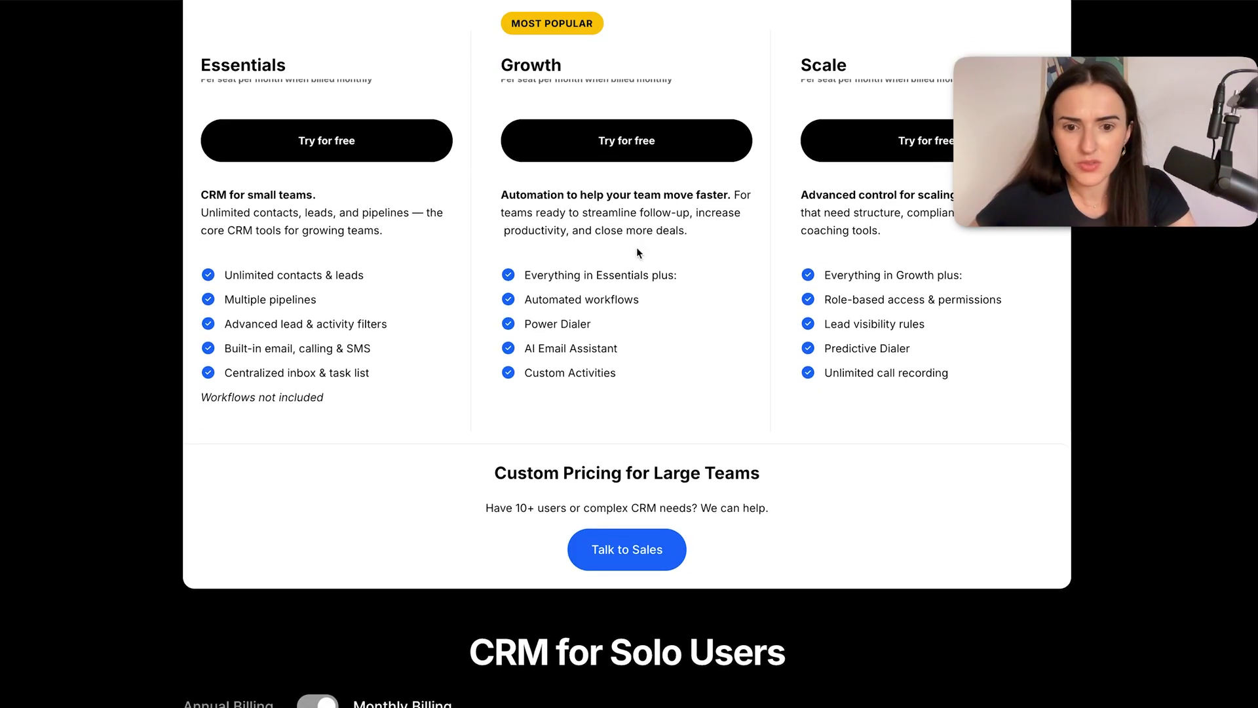
scroll(613, 316, up, 7)
scroll(613, 313, up, 1)
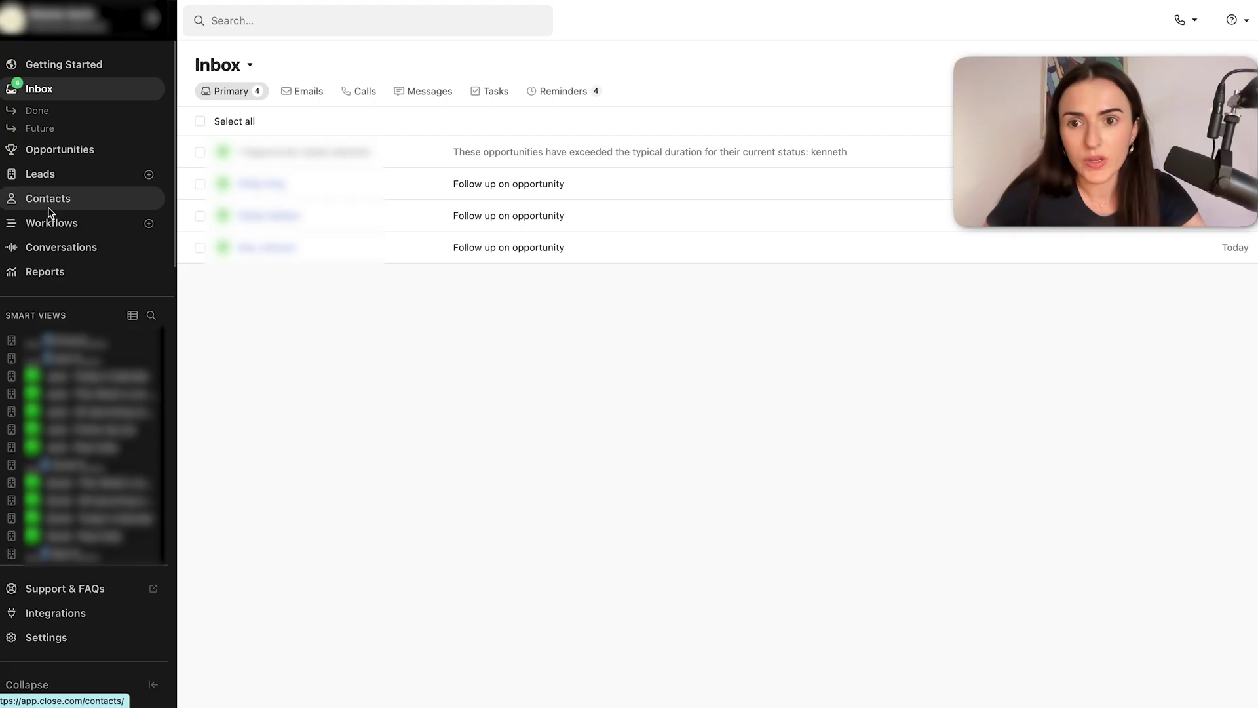
Step: Search the Close CRM for "test", open the test 7fs lead and expand its Tasks section
click(247, 25)
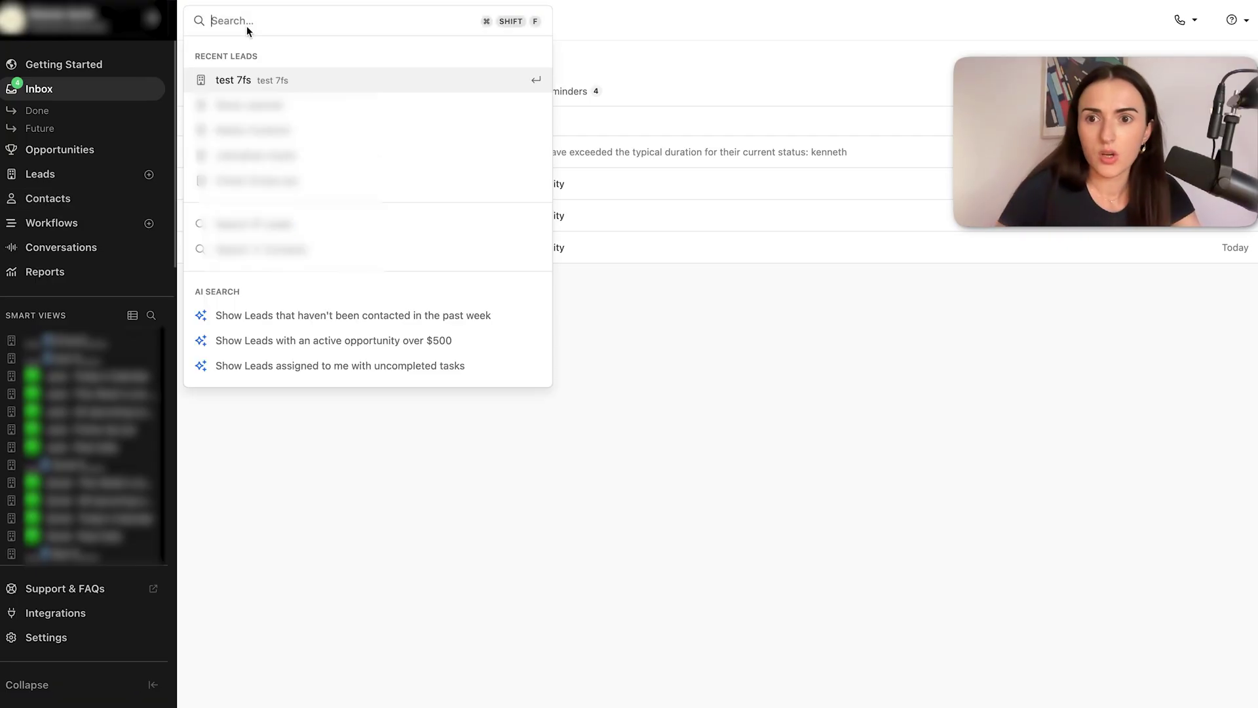
text(test)
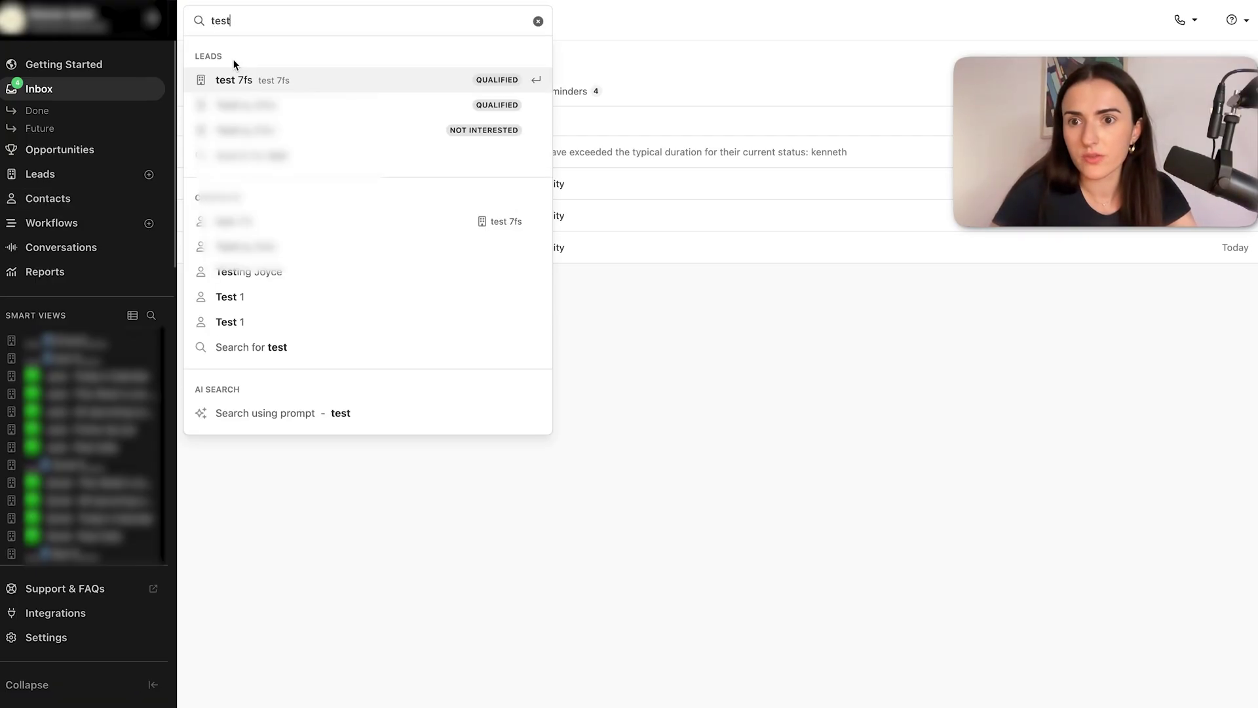
click(240, 79)
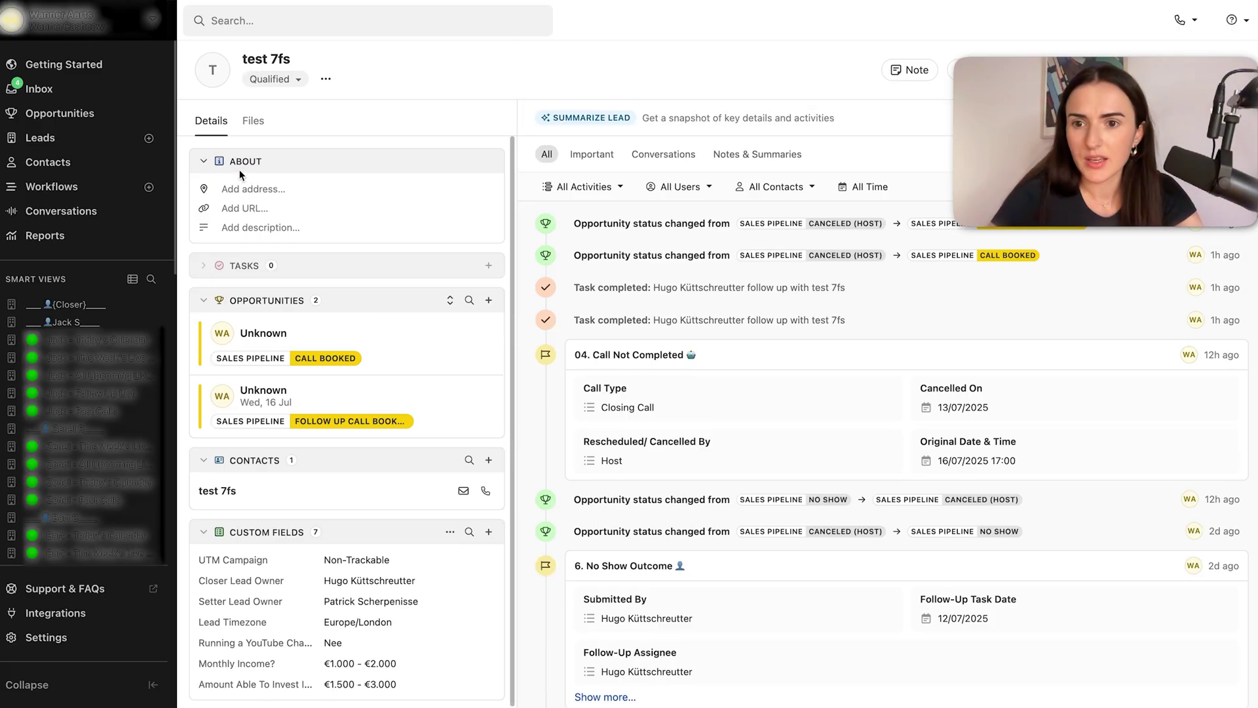
click(231, 265)
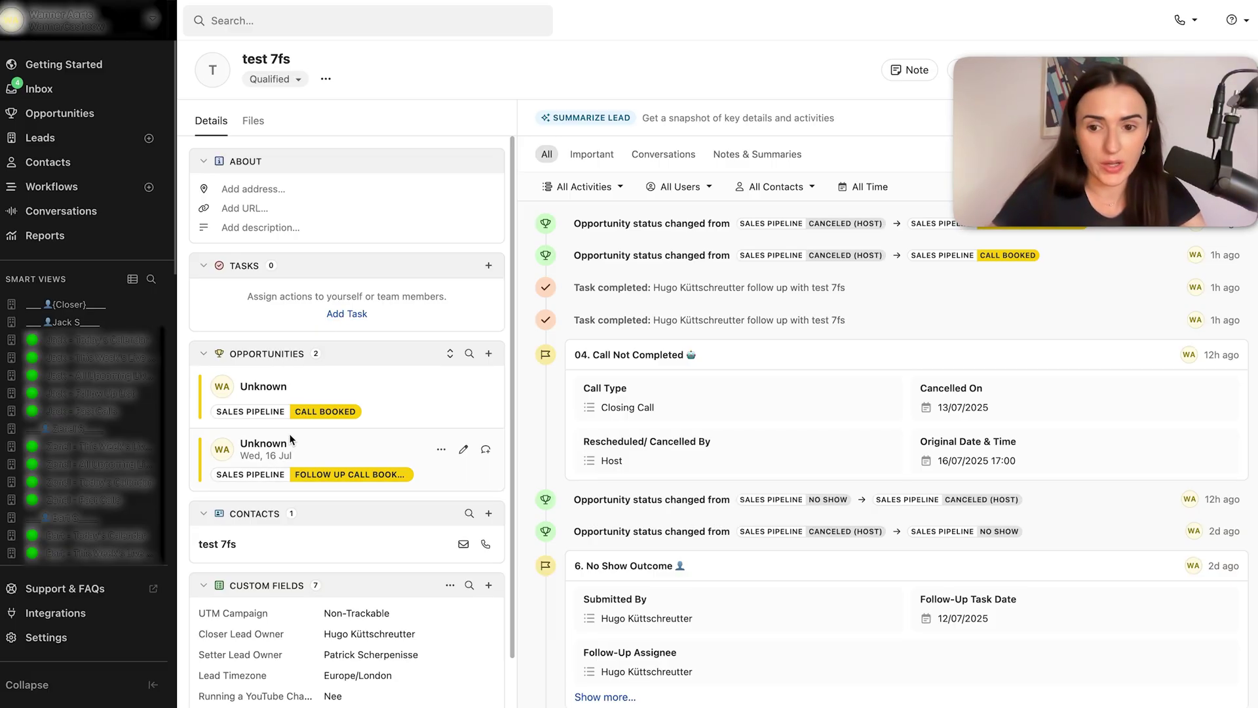
Step: Add a second contact named Test 2 to the lead and save it
scroll(286, 498, down, 1)
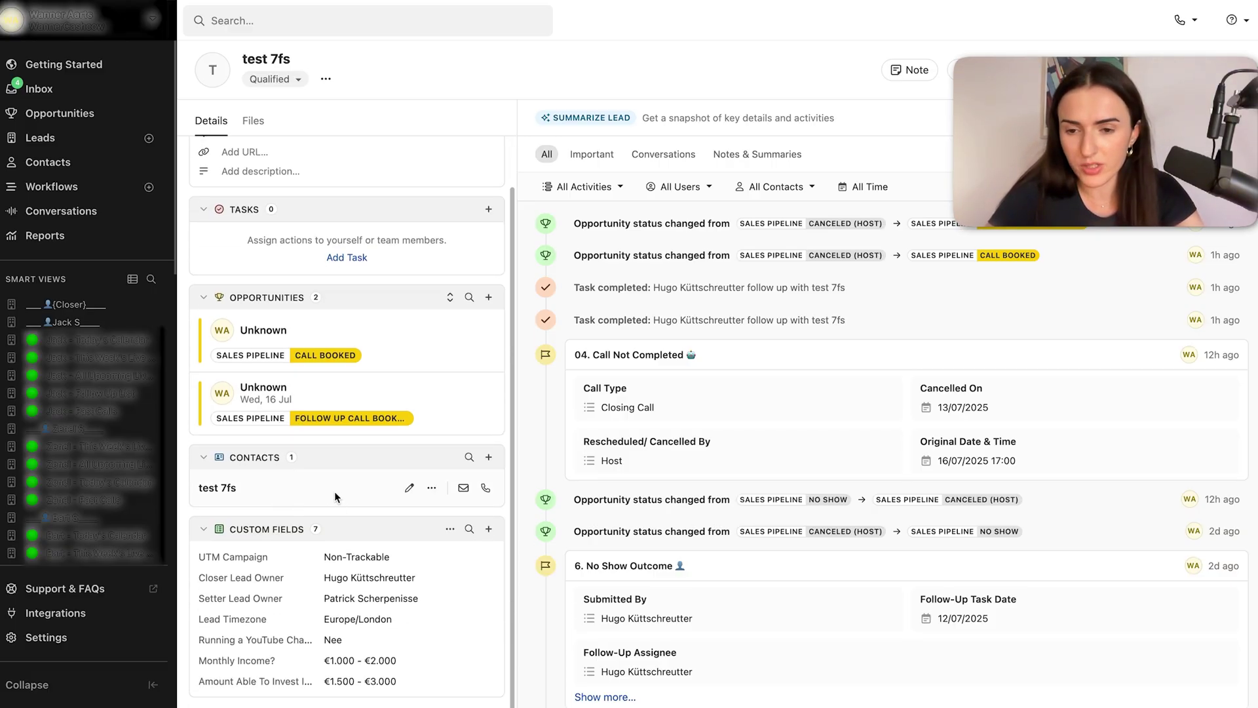
click(488, 457)
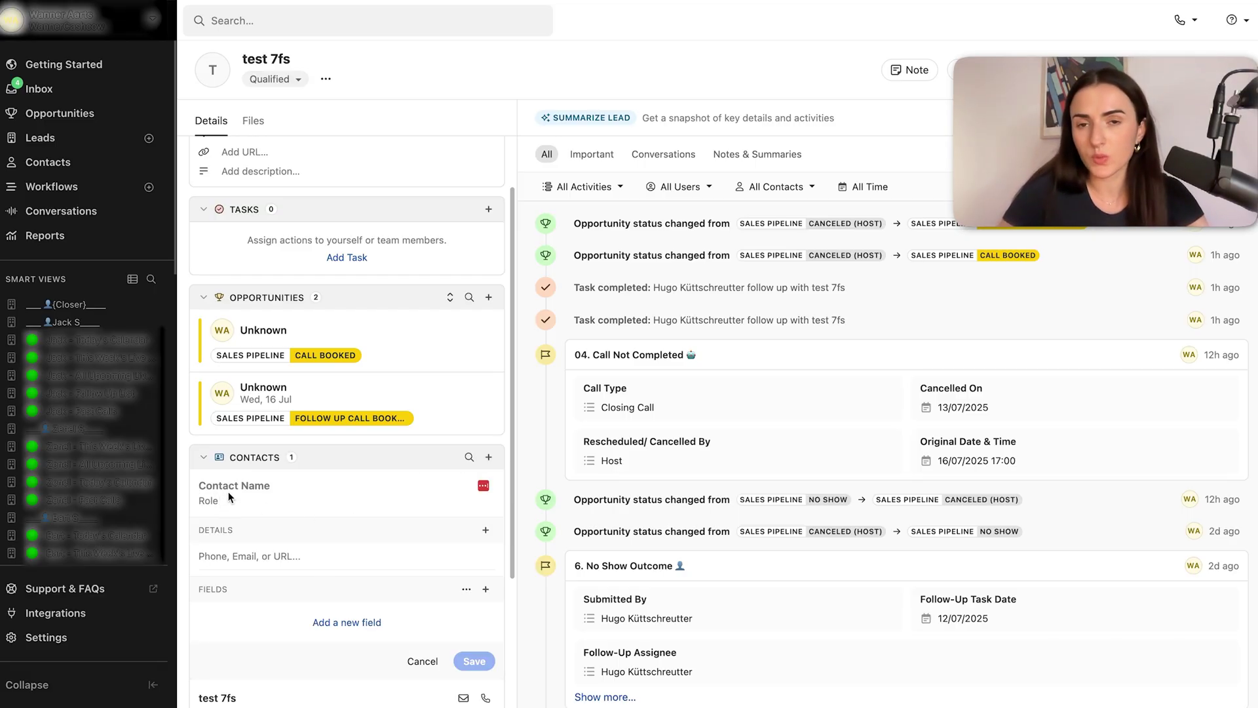
scroll(228, 491, down, 4)
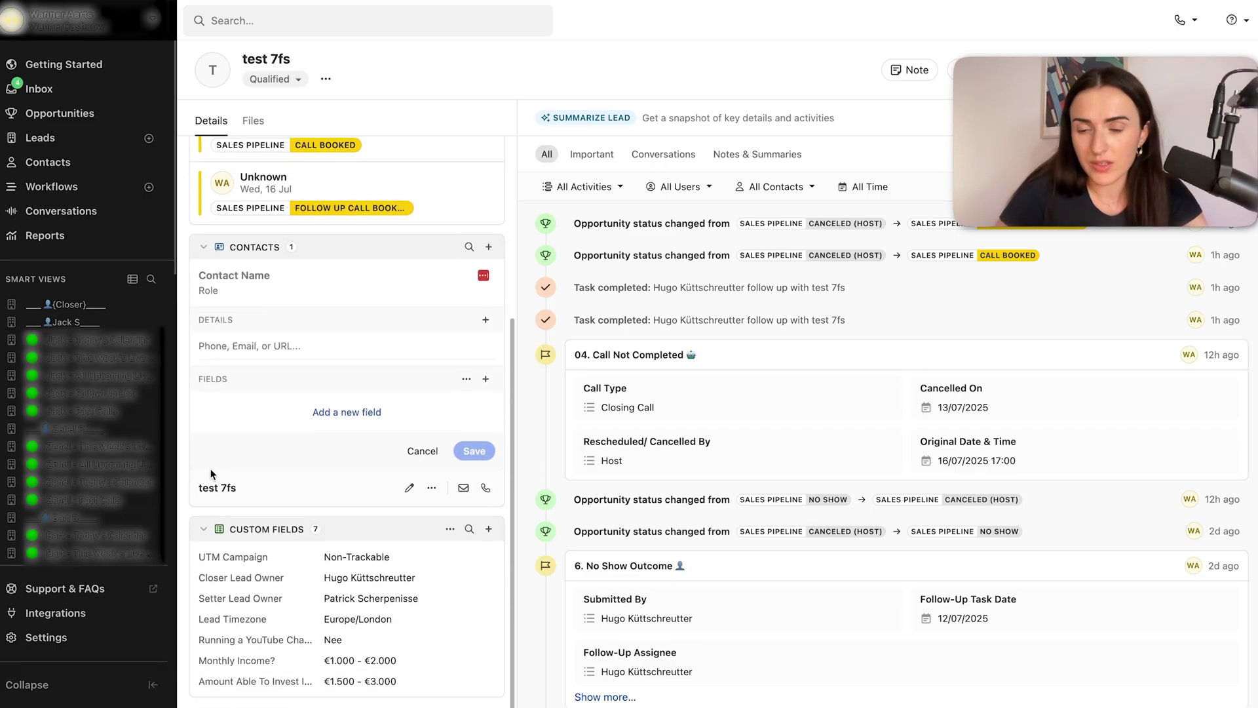
click(241, 278)
text(Test 2)
click(469, 451)
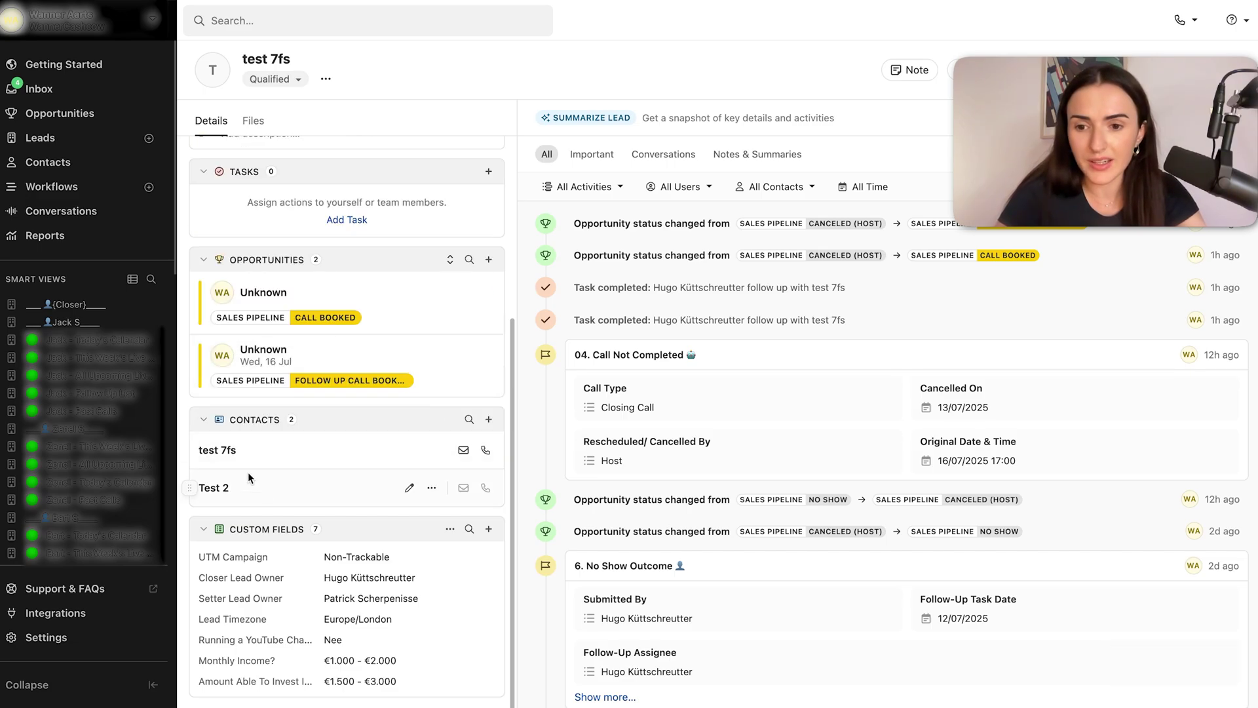
Step: Enter CEO as the Test 2 contact's role and cmo as the test 7fs contact's role
click(403, 488)
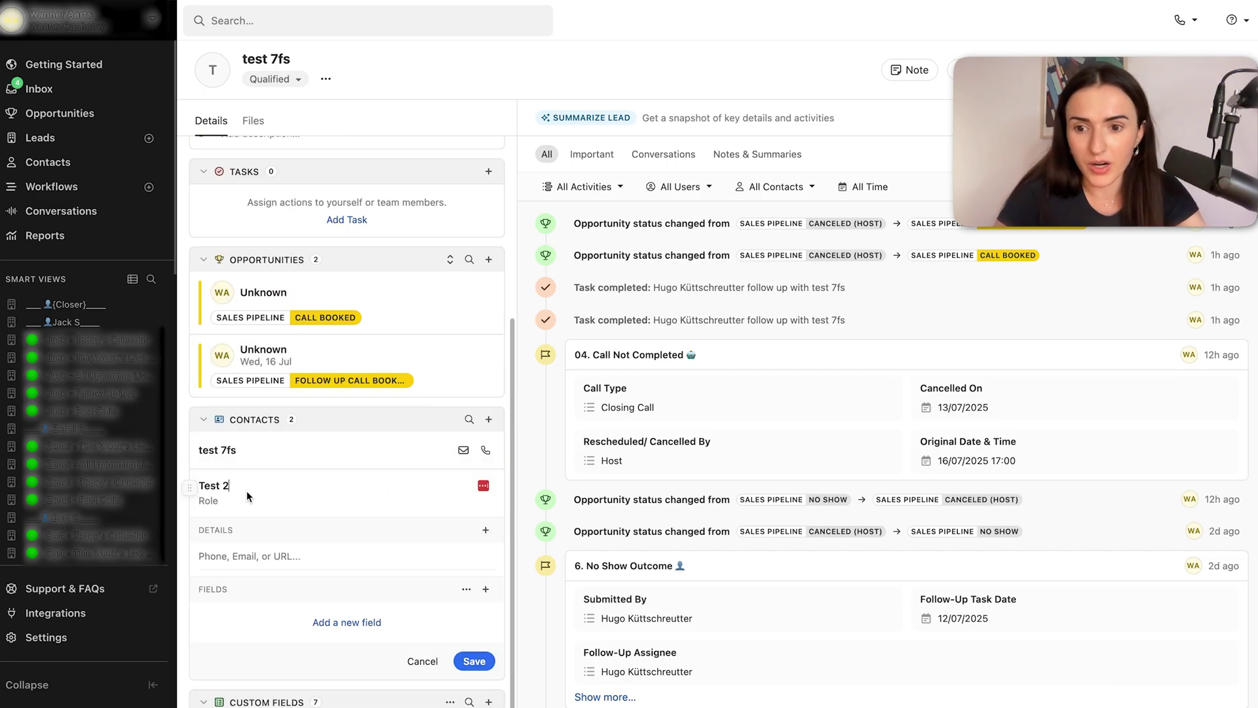
text(CEO)
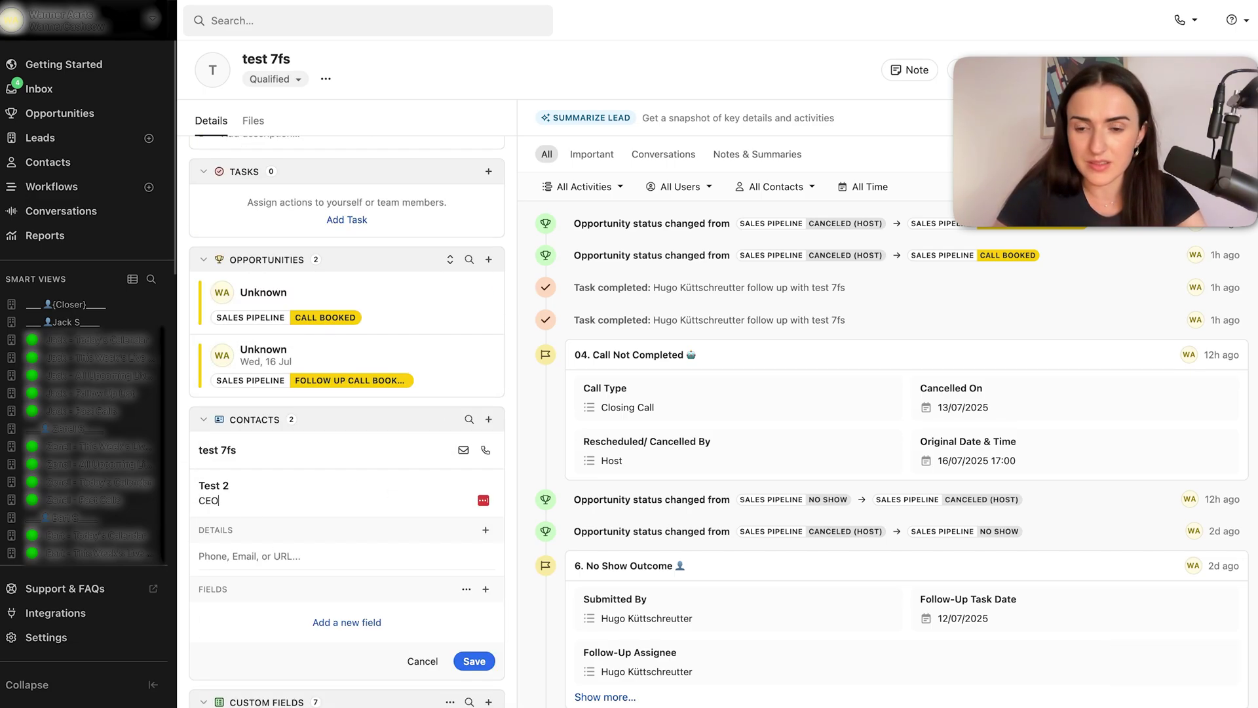
click(367, 450)
click(409, 449)
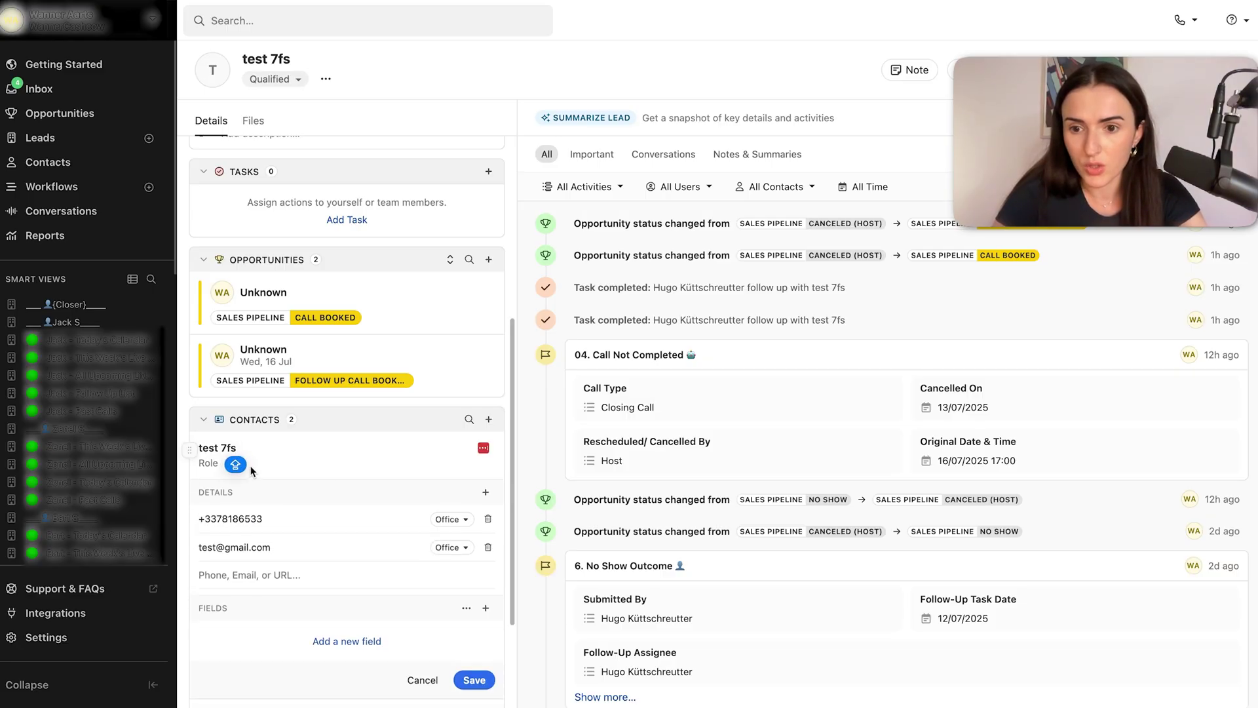
text(cmo)
key(Return)
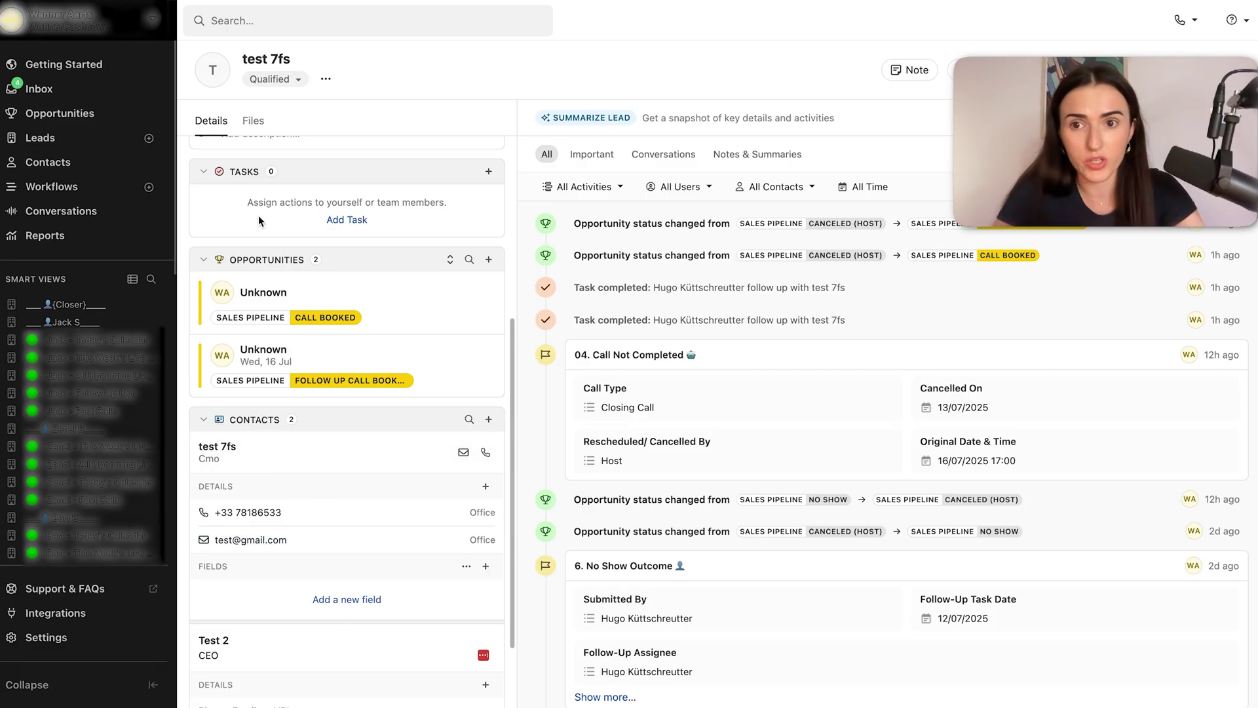
Step: Rename the lead to XYZ Company and collapse the test 7fs contact's details
click(326, 79)
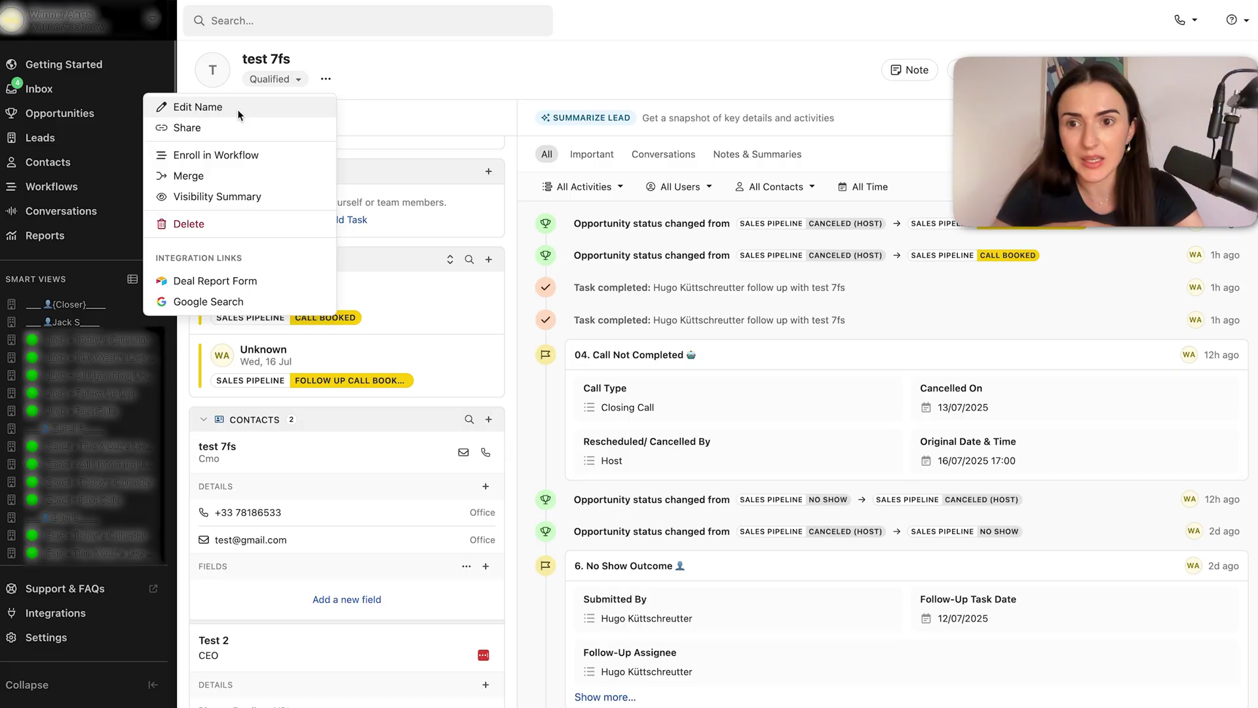
click(192, 104)
text(XYZ Company)
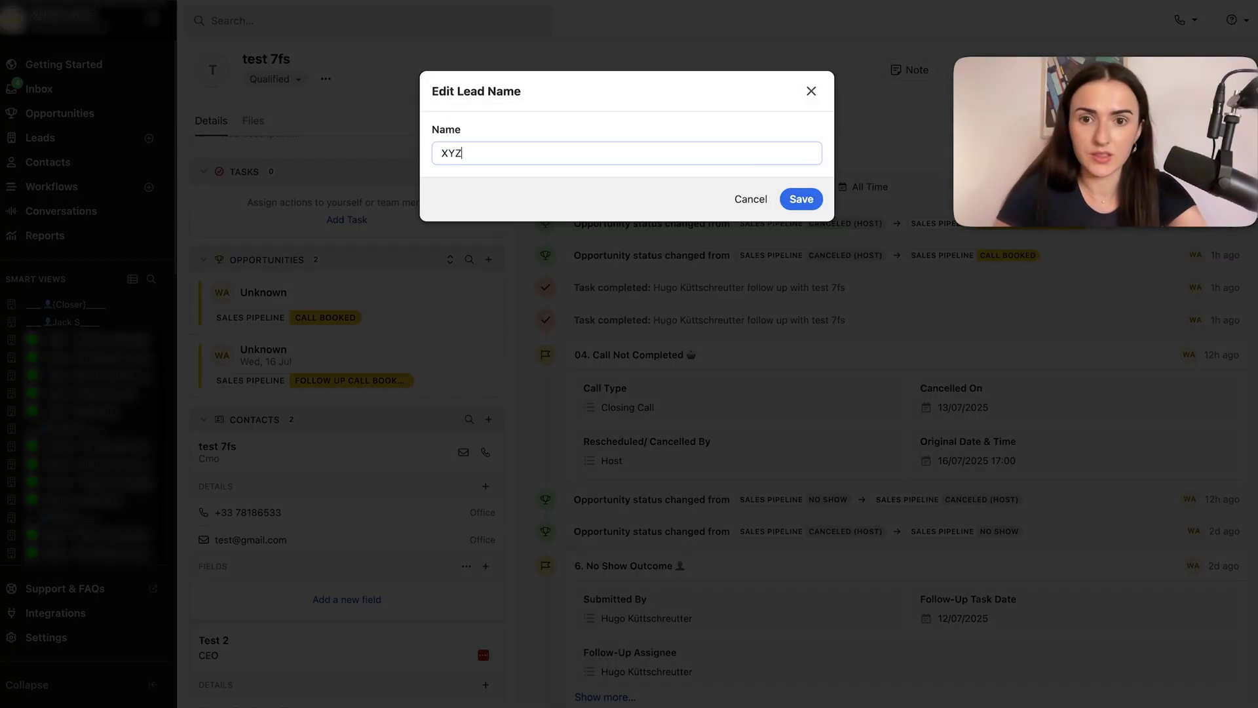
key(Return)
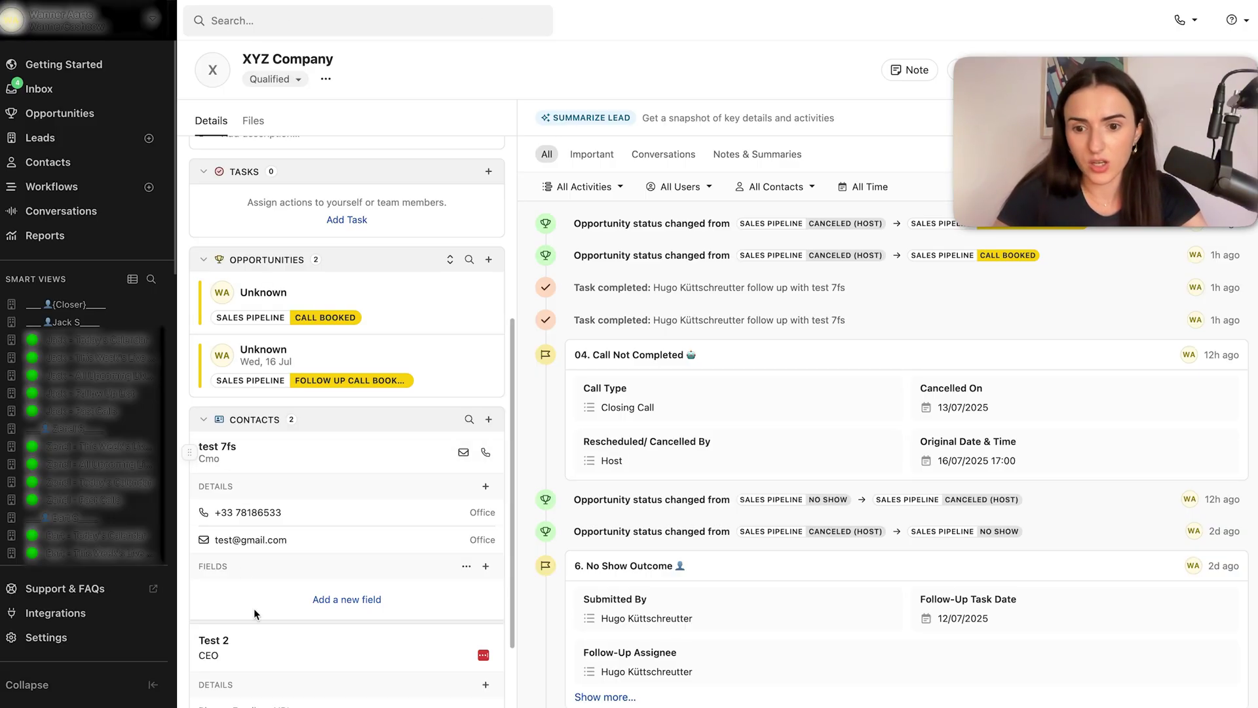
click(359, 449)
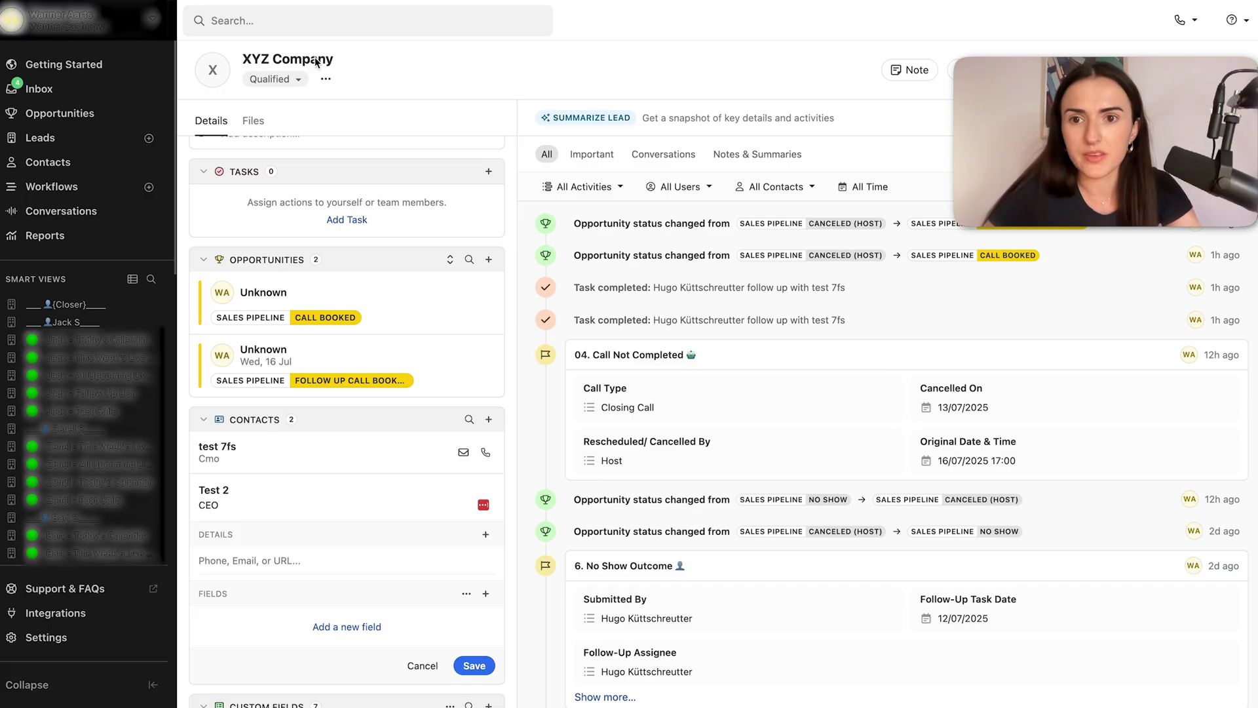
Step: Replace the lead's company name with the person's full name and save it
click(326, 78)
click(190, 105)
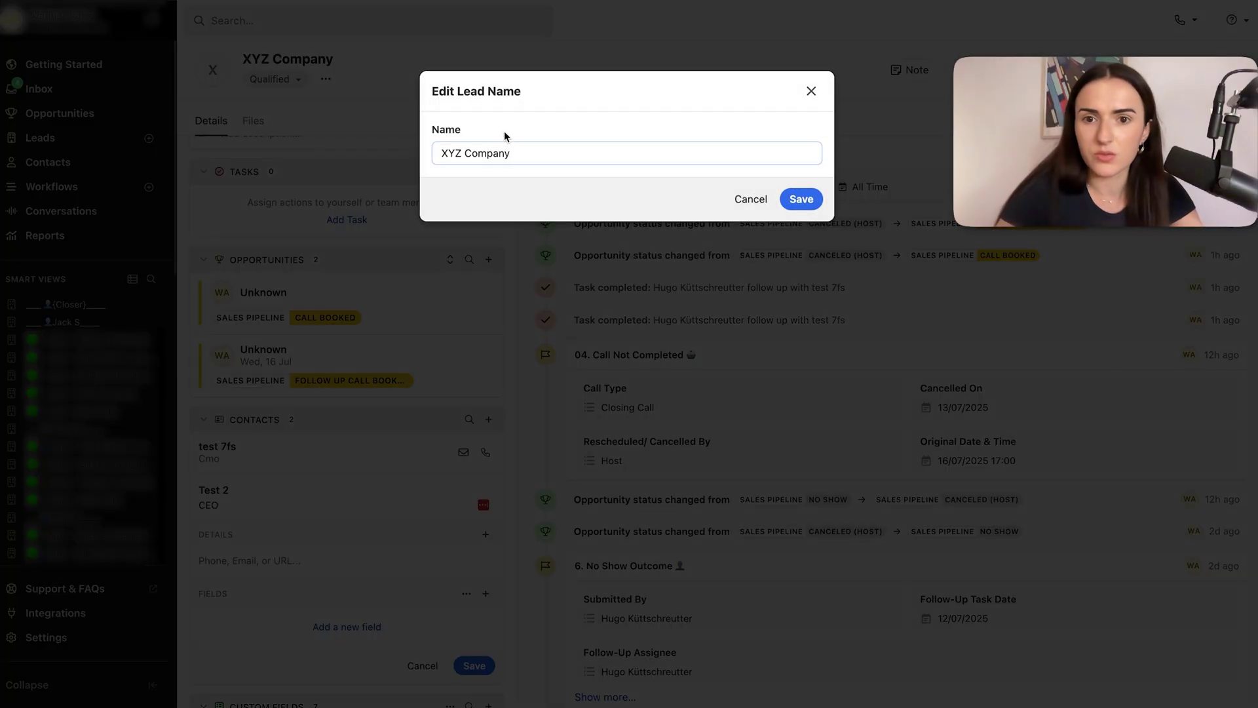
double_click(493, 155)
key(ctrl+a)
text(John Smith)
click(801, 198)
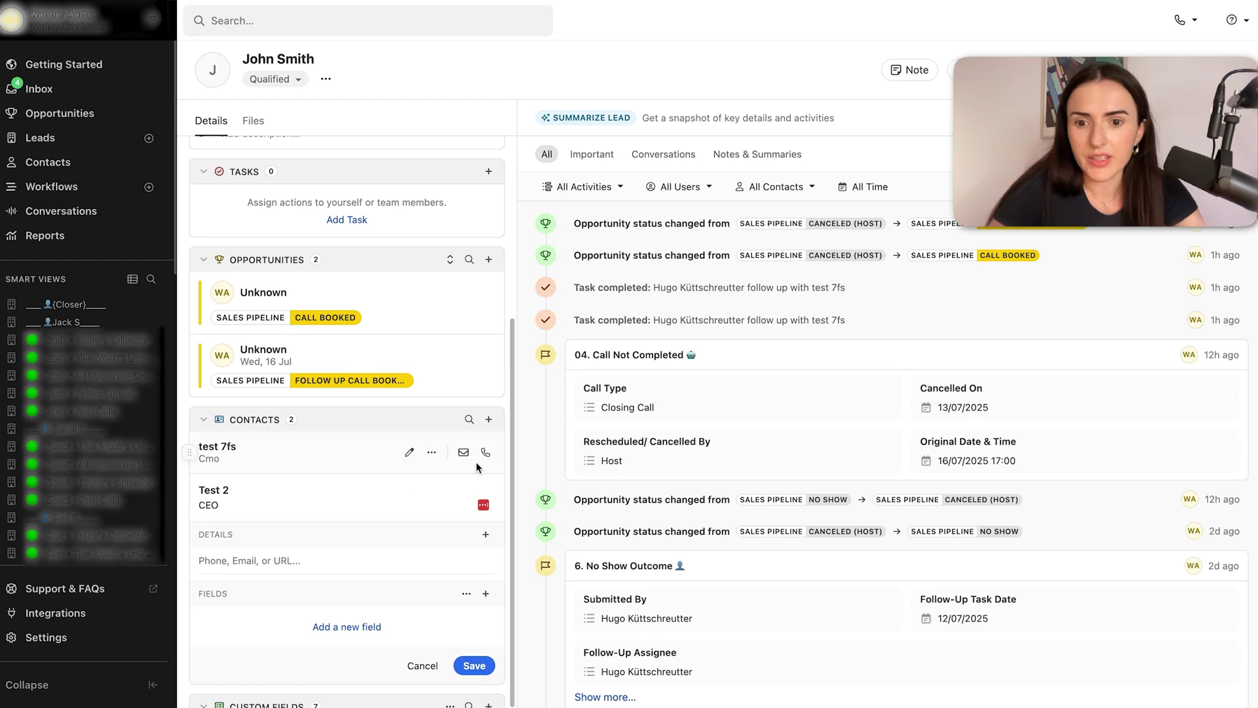
Step: Change the test 7fs contact's name to the person's full name and clear its role
click(275, 452)
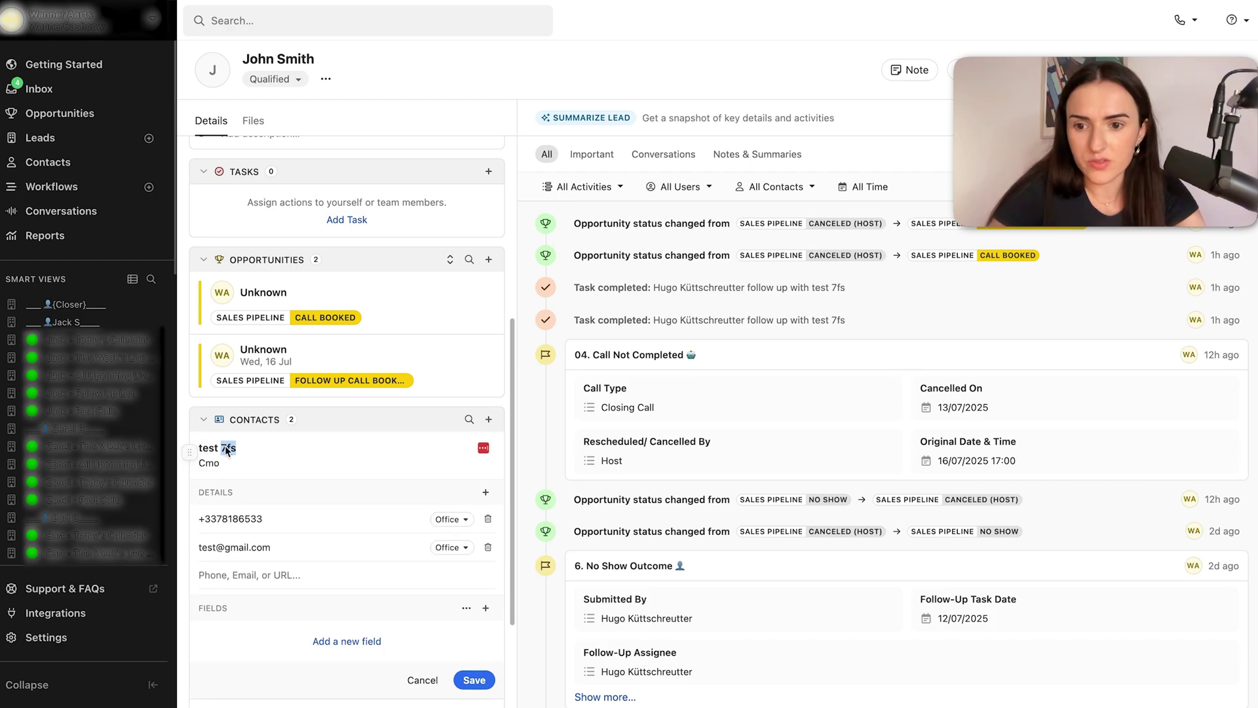
key(ctrl+a)
text(John)
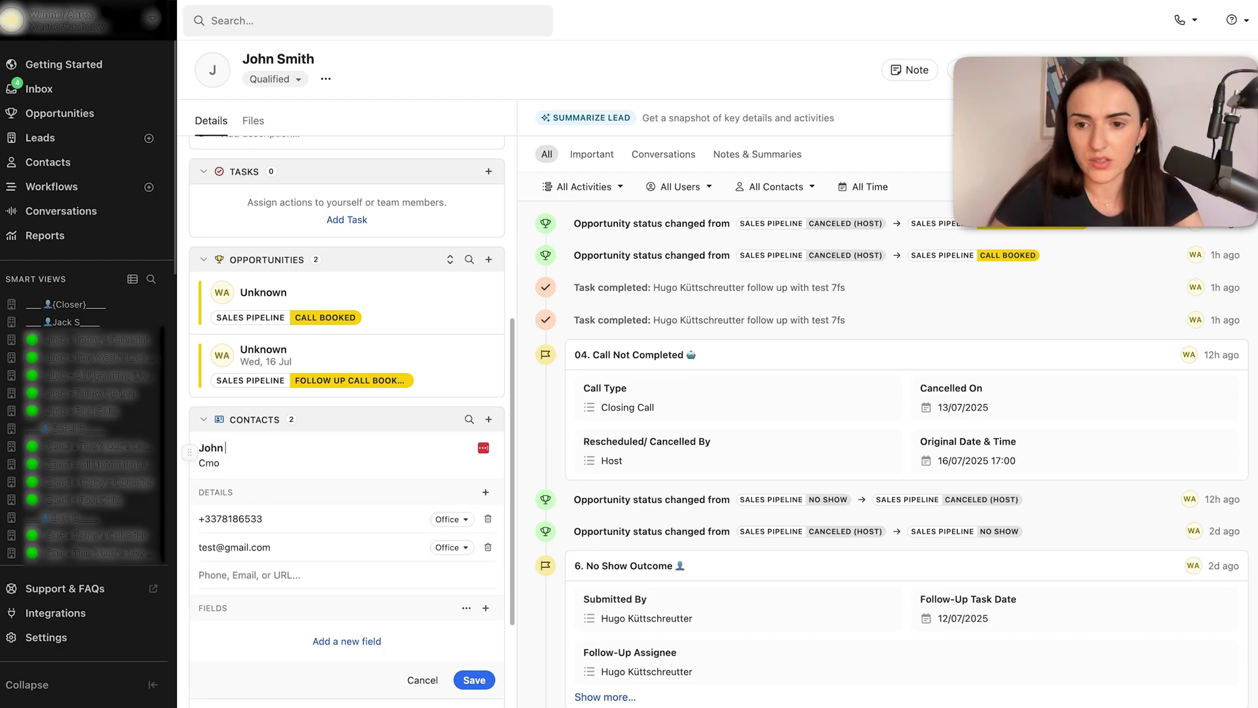
text( Smith)
key(Tab)
key(BackSpace)
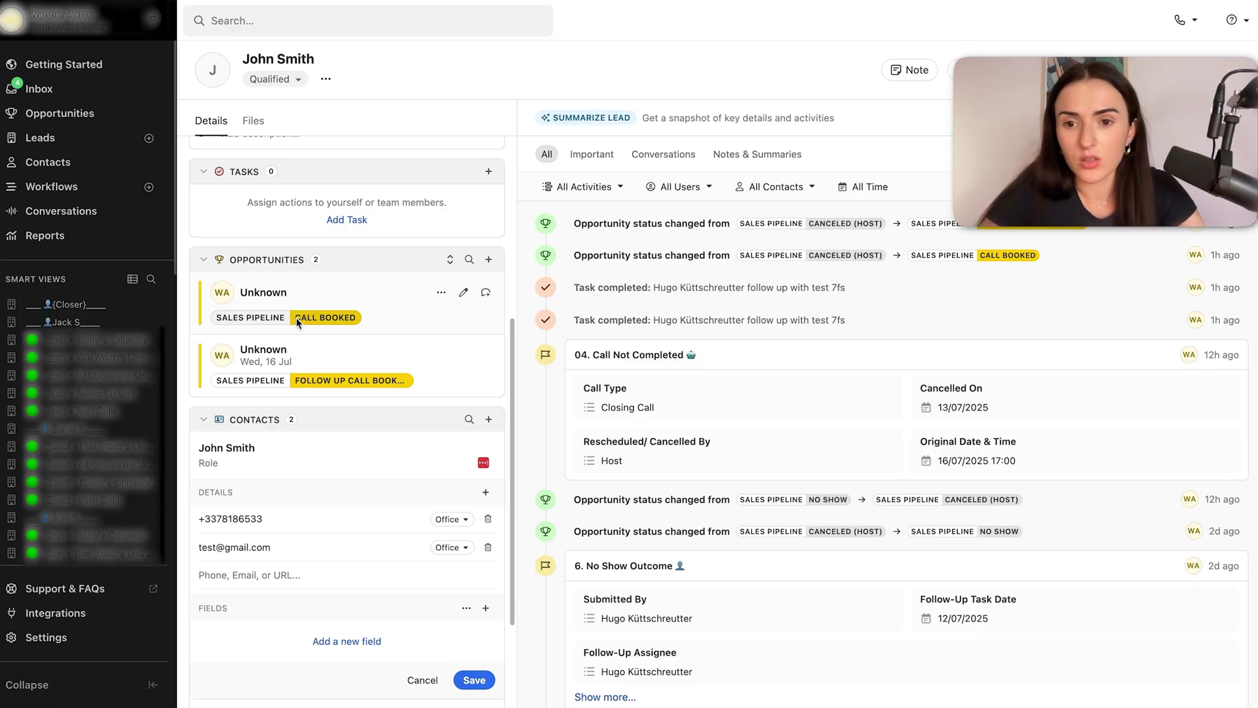
Step: Move the Call Booked opportunity to Canceled (Lead) and from there to Lost in the Sales Pipeline
click(320, 316)
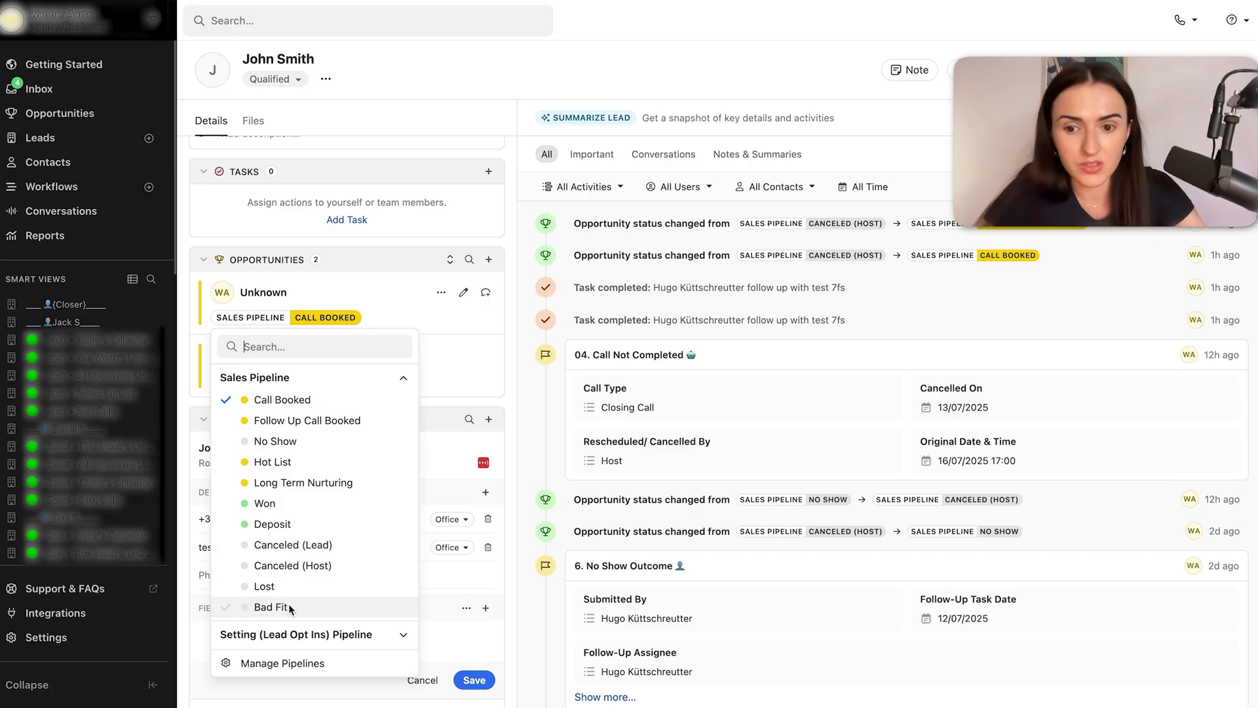
click(287, 545)
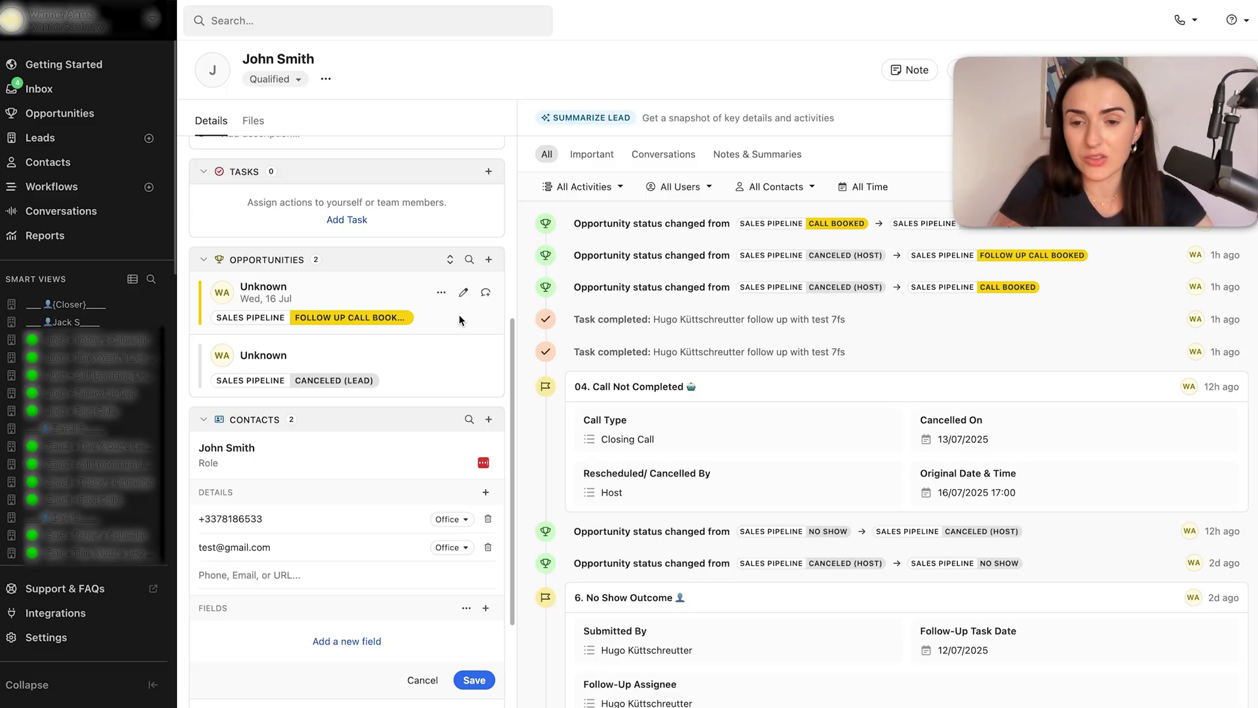
mouse_move(450, 357)
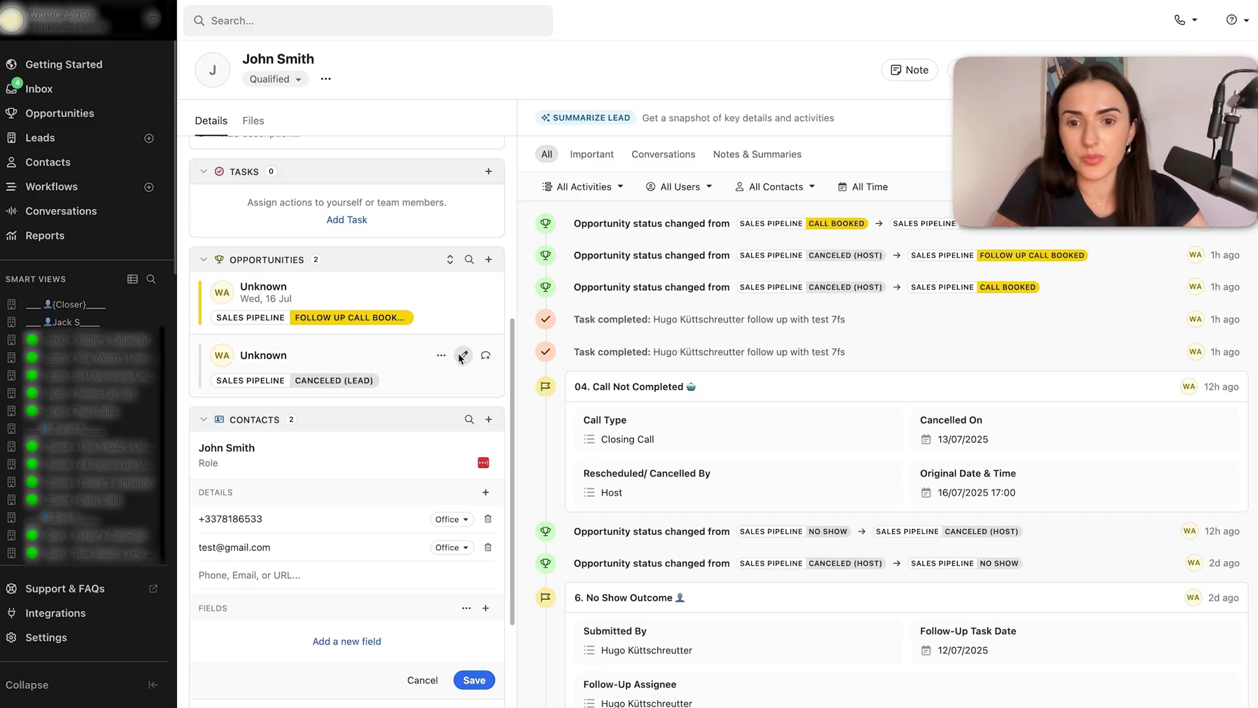
click(340, 382)
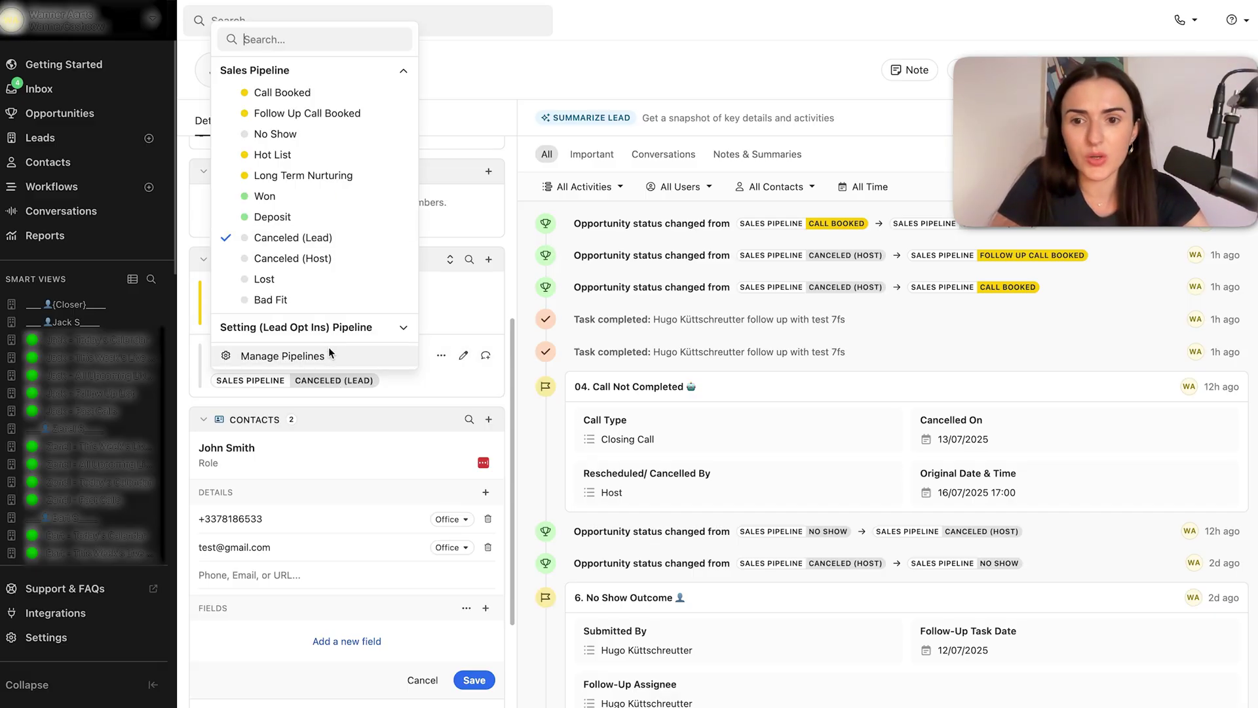
click(332, 282)
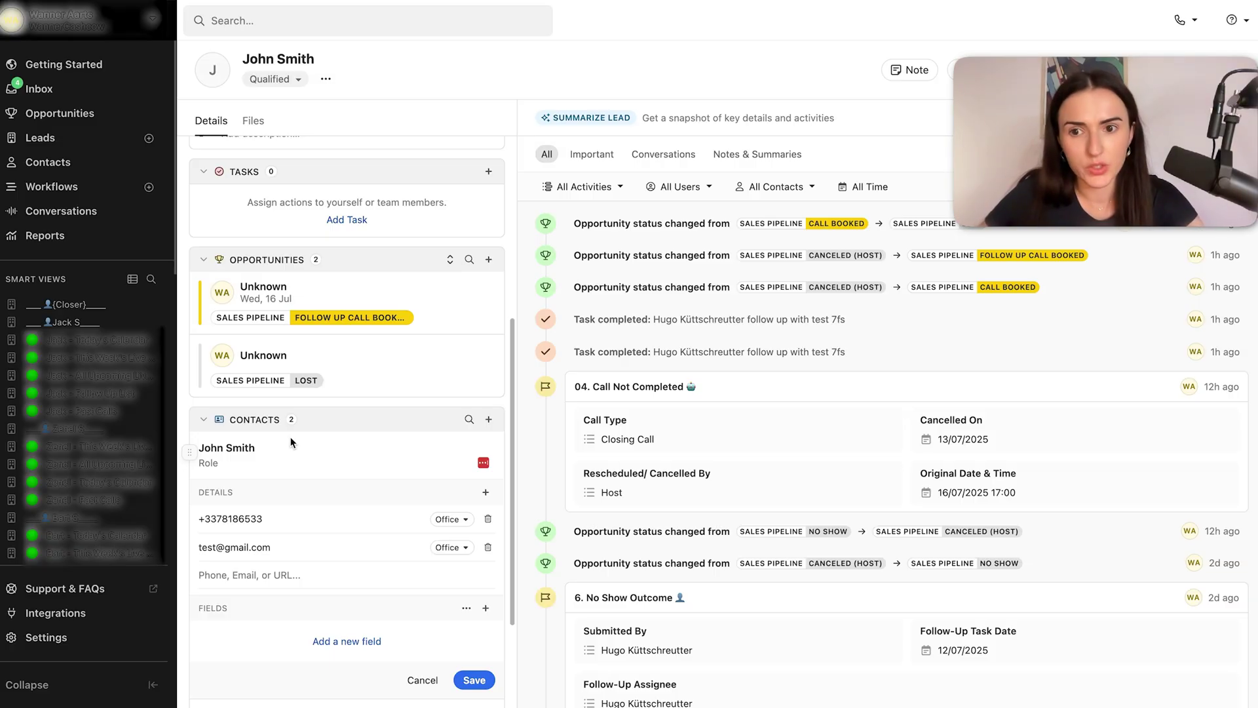
Step: Change the status of the Follow Up Call Booked opportunity to Call Booked in the Sales Pipeline
mouse_move(343, 356)
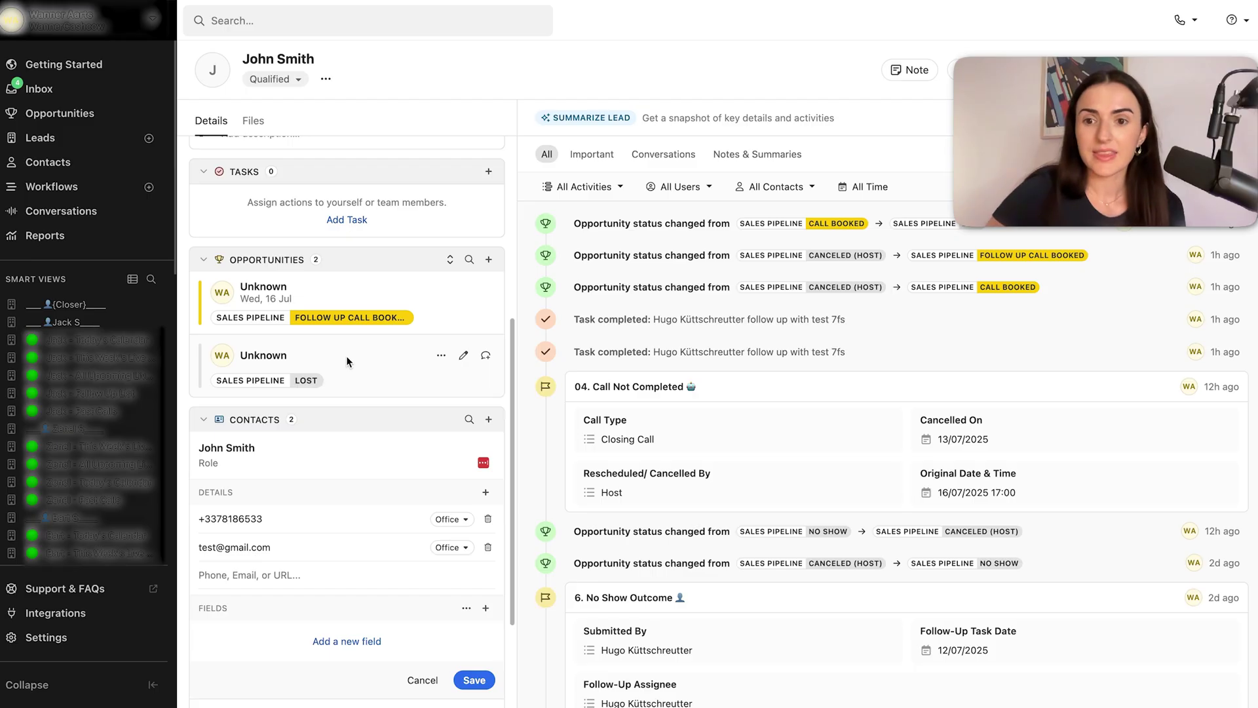
click(298, 317)
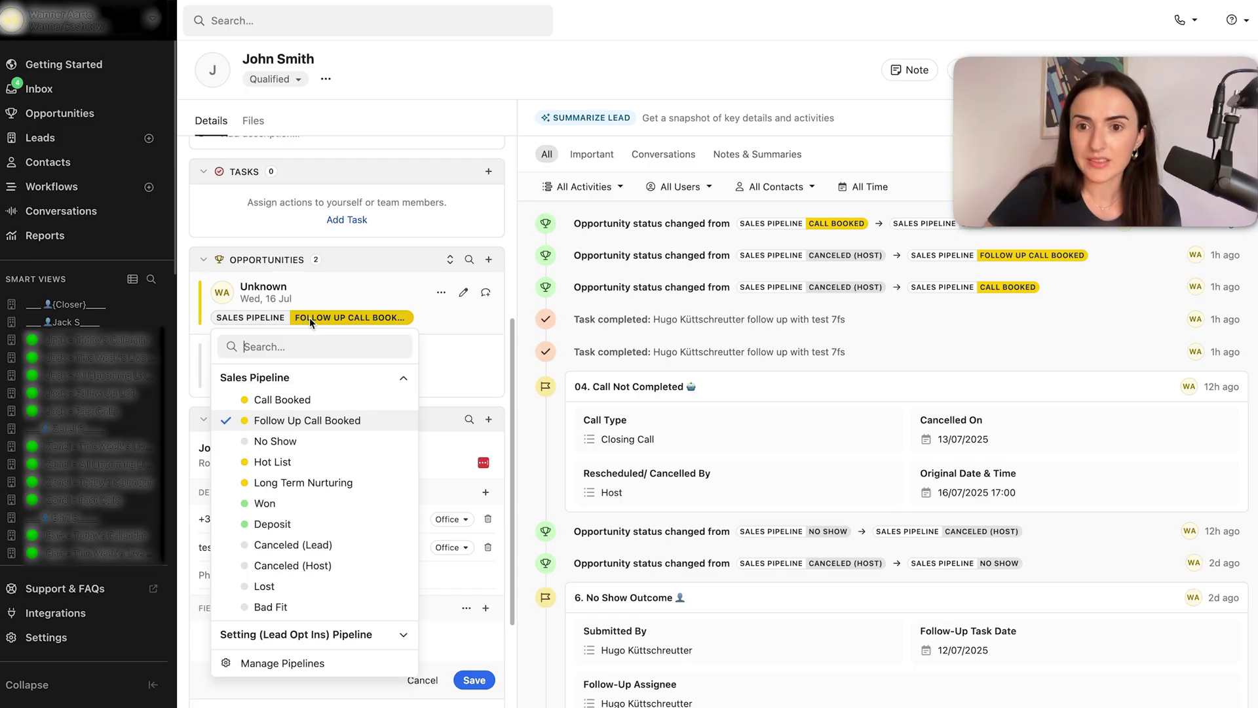
click(265, 397)
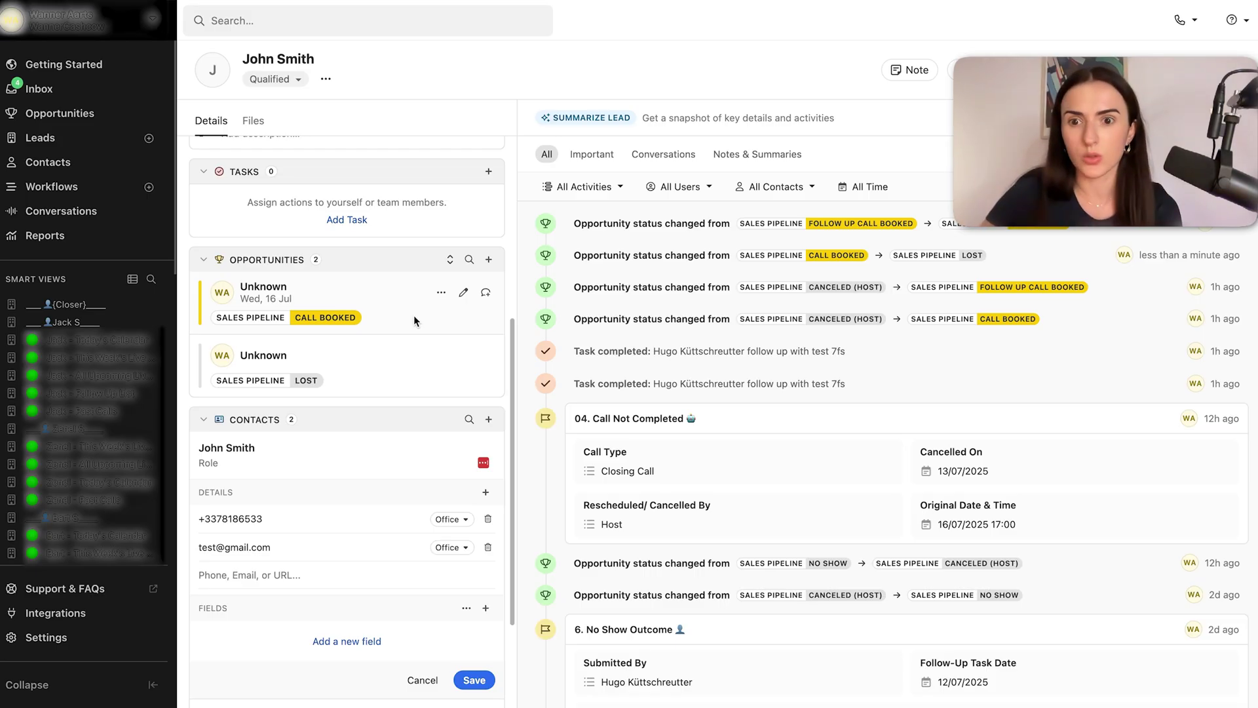
Step: View the status options of the Lost opportunity and generate the AI summary of the lead
click(305, 380)
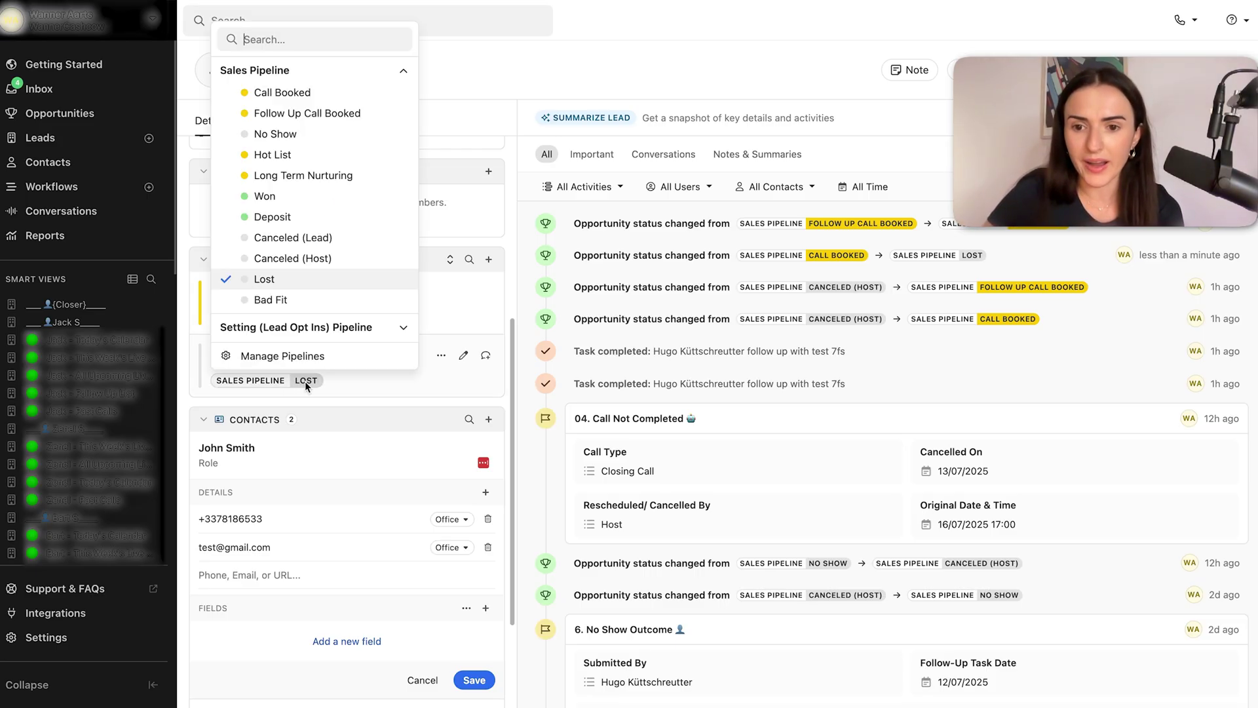
click(328, 92)
click(564, 116)
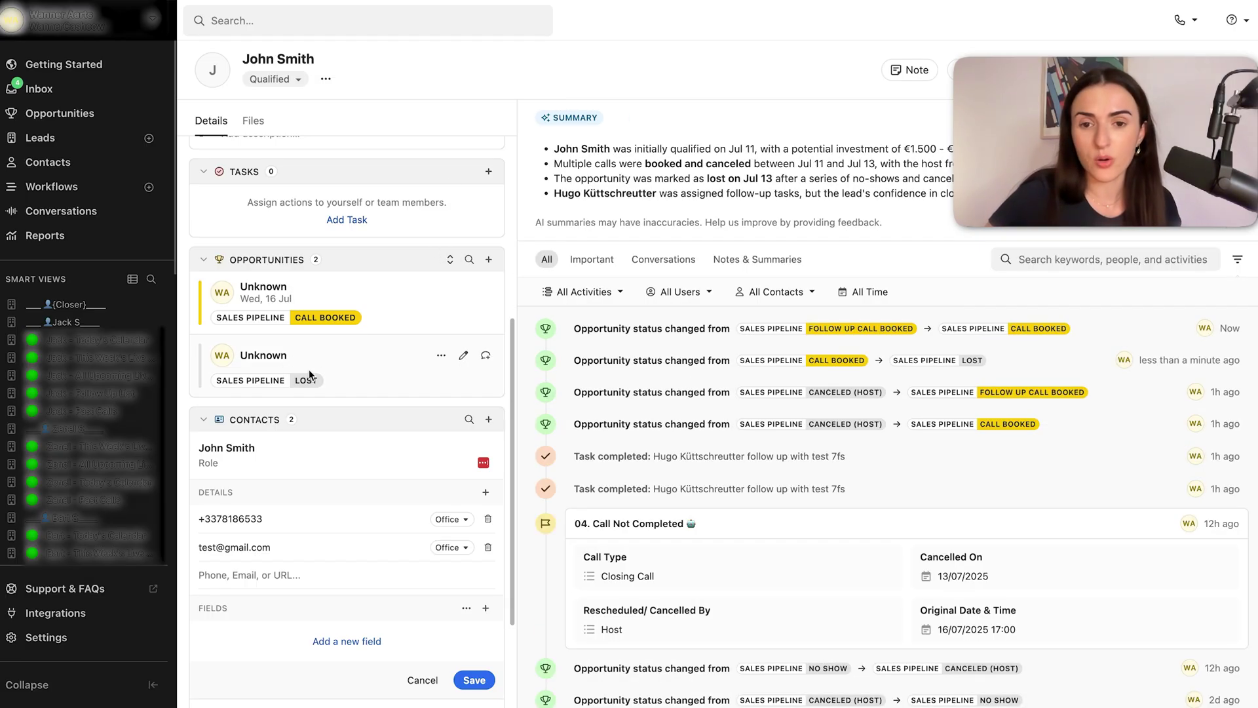
Step: Set the Call Booked opportunity to Won and review the lead's activity history
click(315, 316)
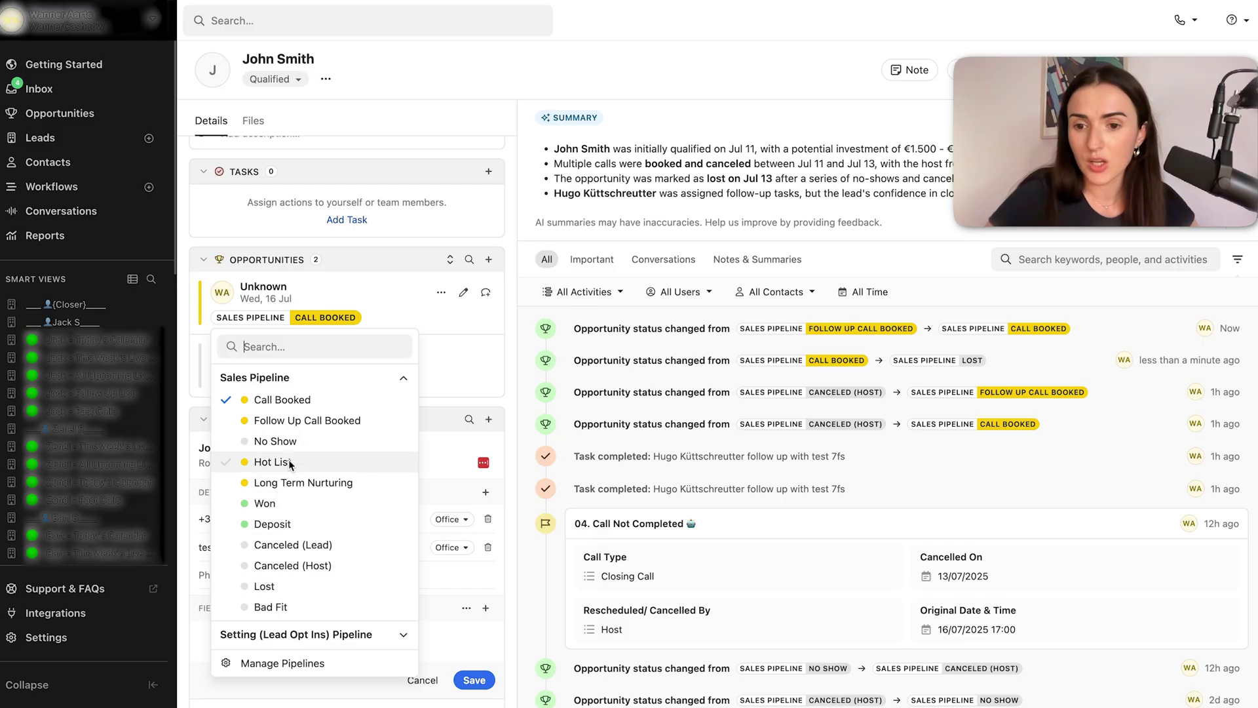
click(291, 503)
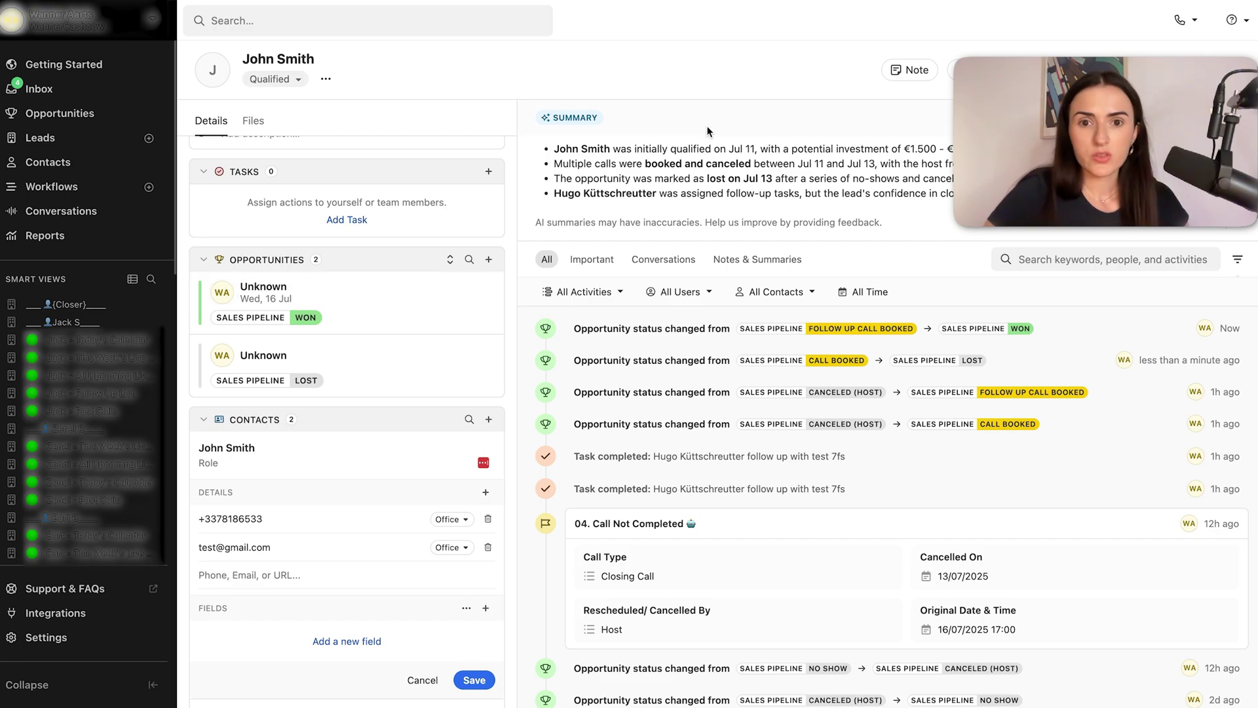
scroll(695, 458, down, 2)
scroll(696, 465, down, 15)
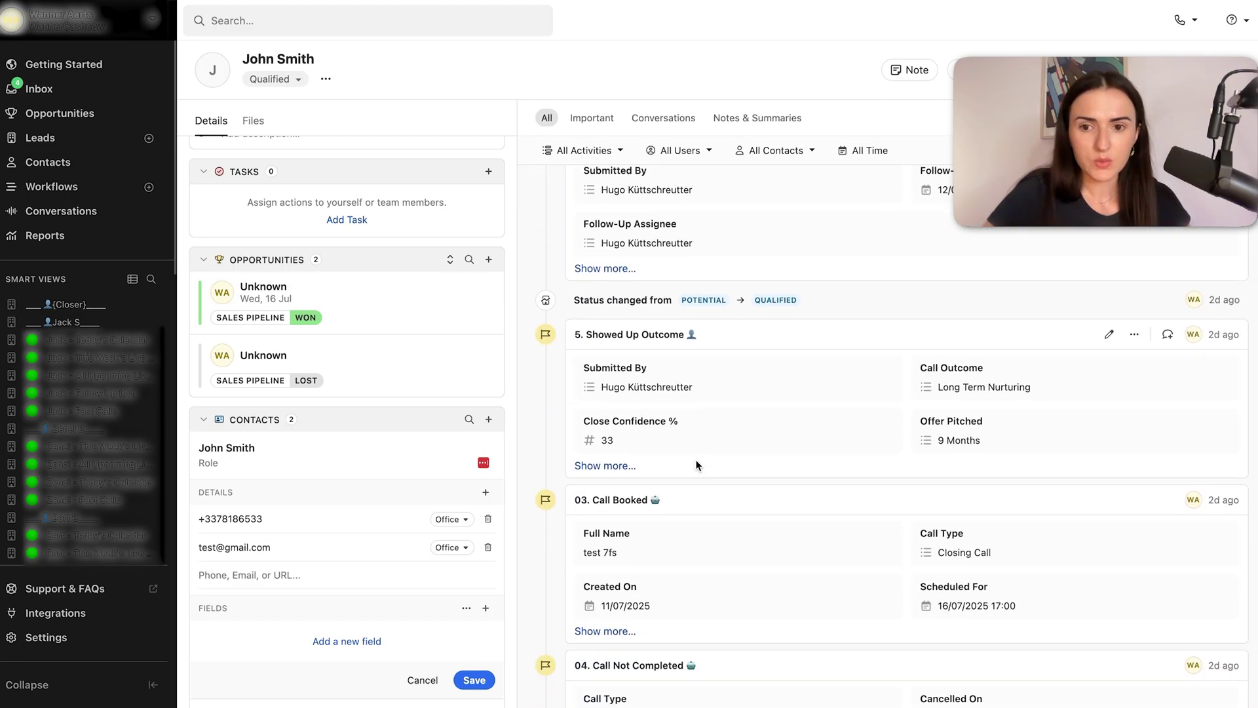
scroll(697, 462, down, 15)
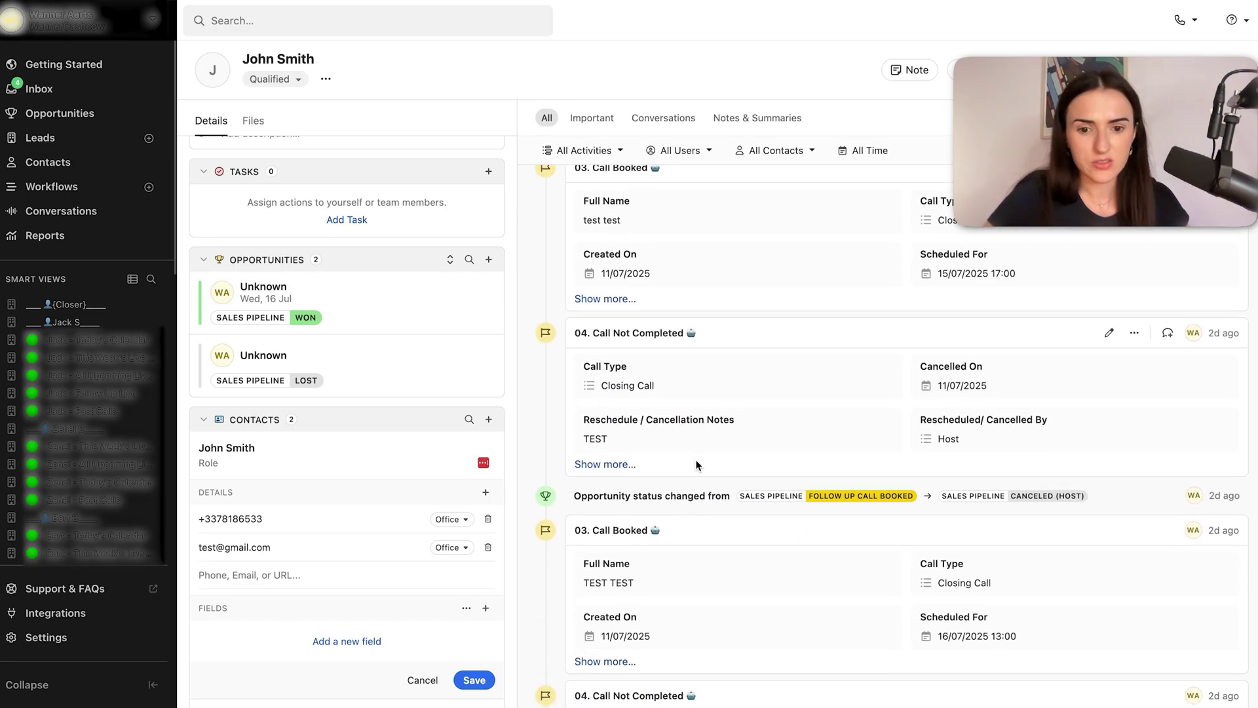
scroll(696, 465, up, 20)
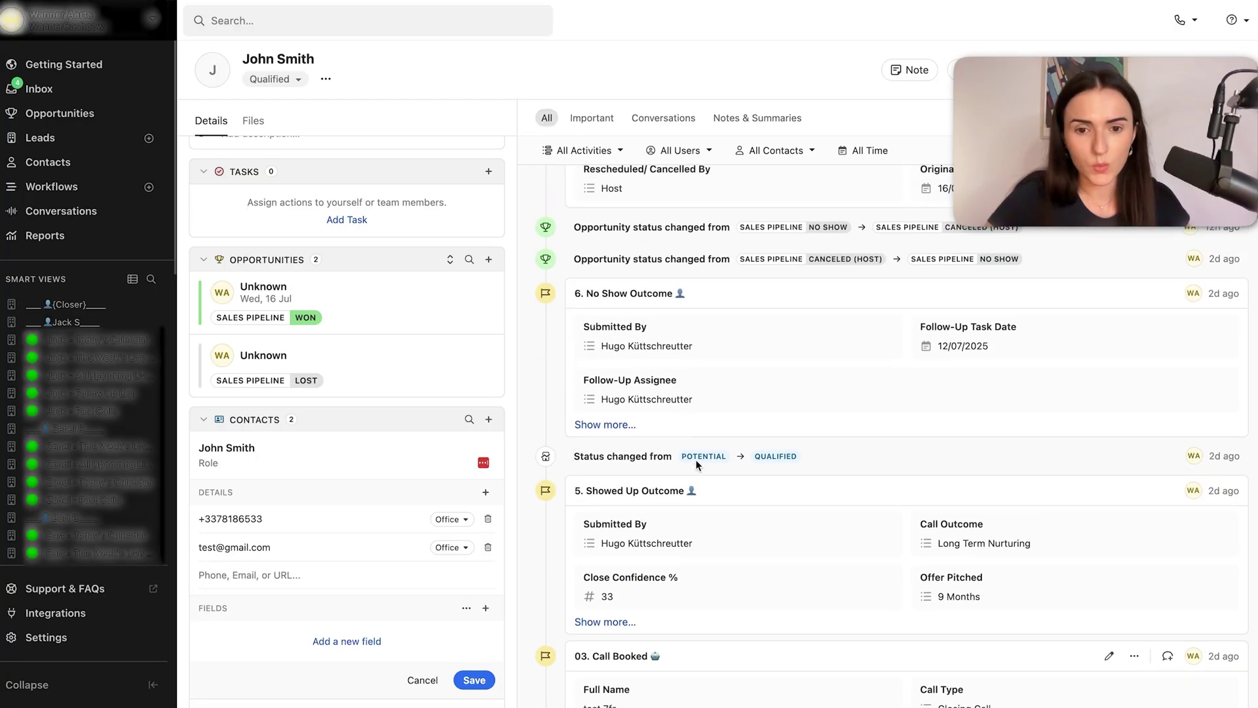
scroll(655, 459, up, 1)
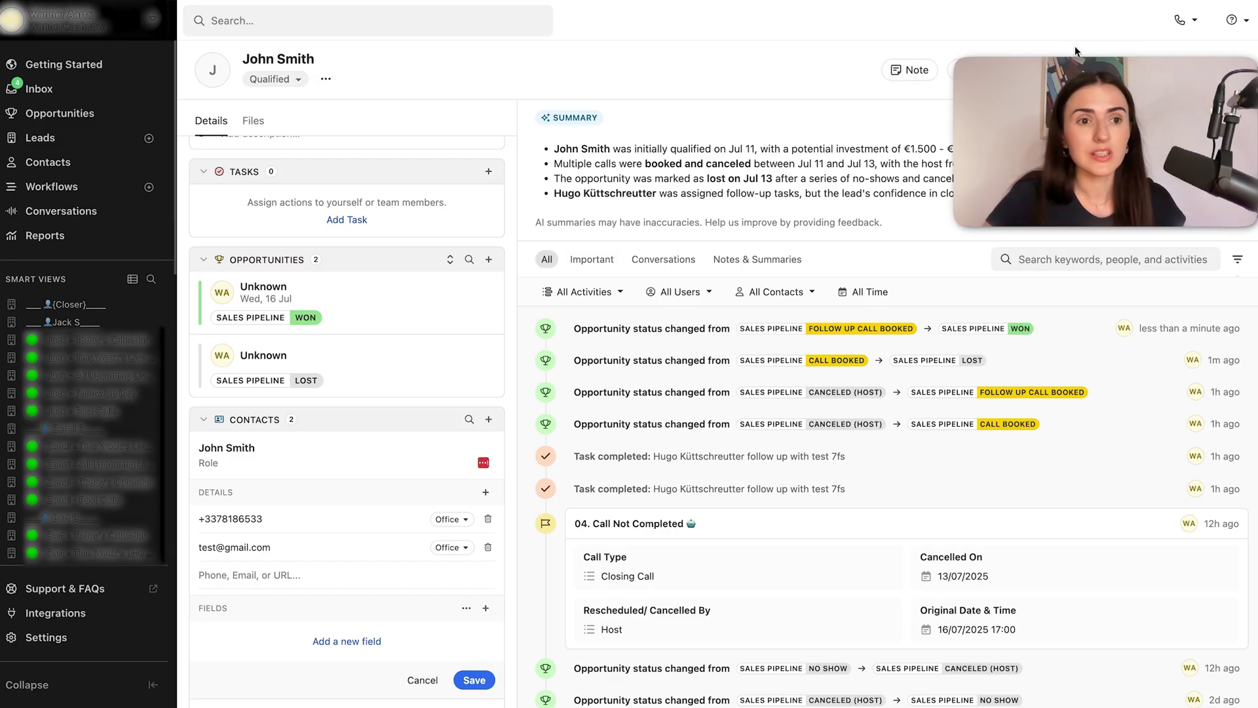
Step: Start a new Follow up task on the lead and view its time and due date options
click(324, 219)
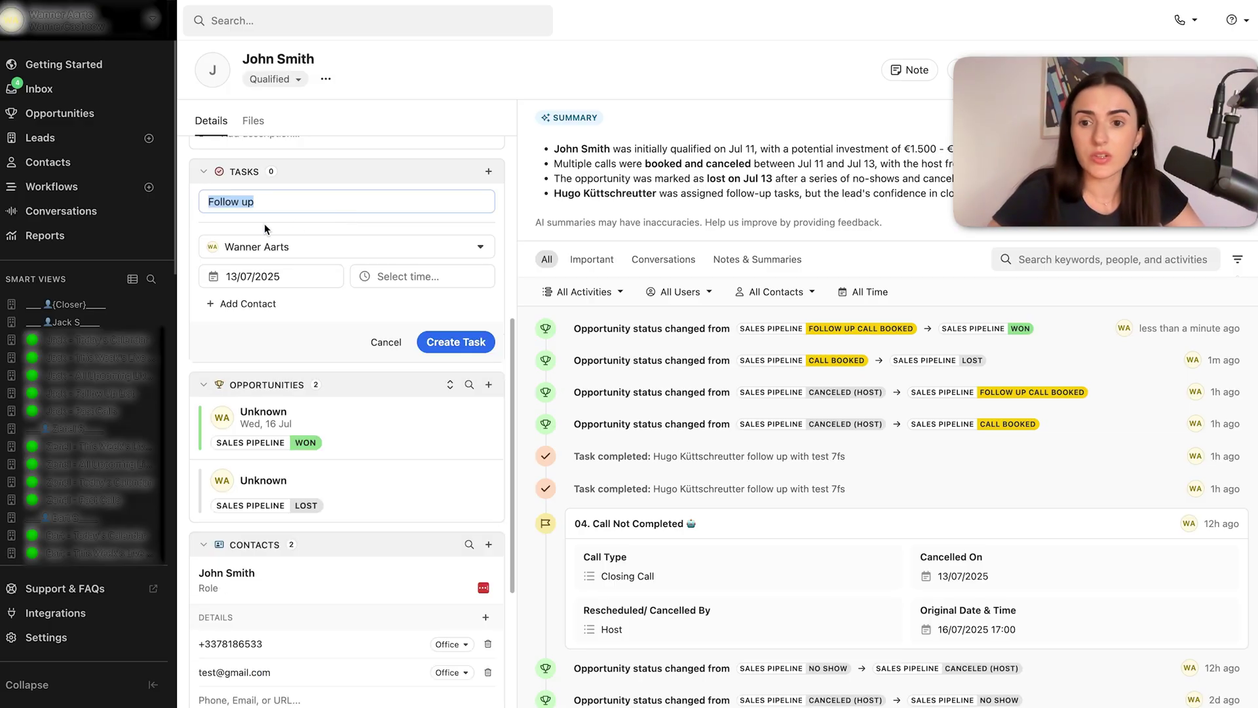
click(394, 281)
click(278, 282)
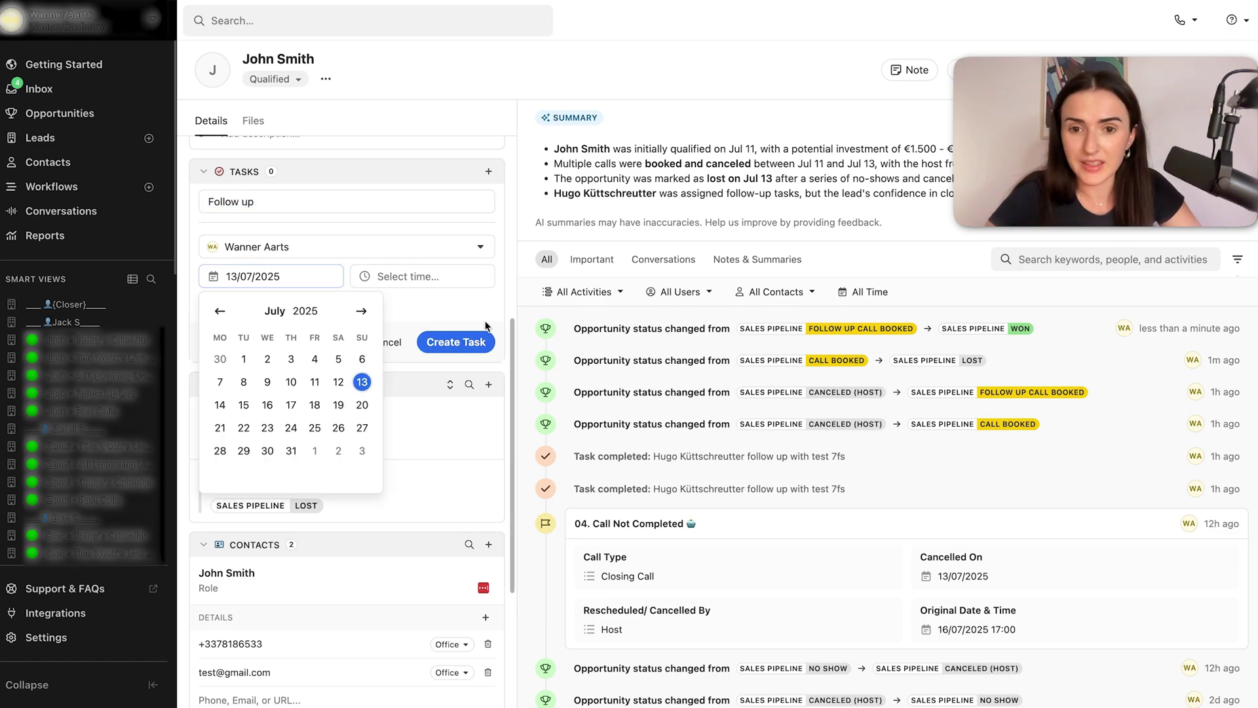
click(414, 349)
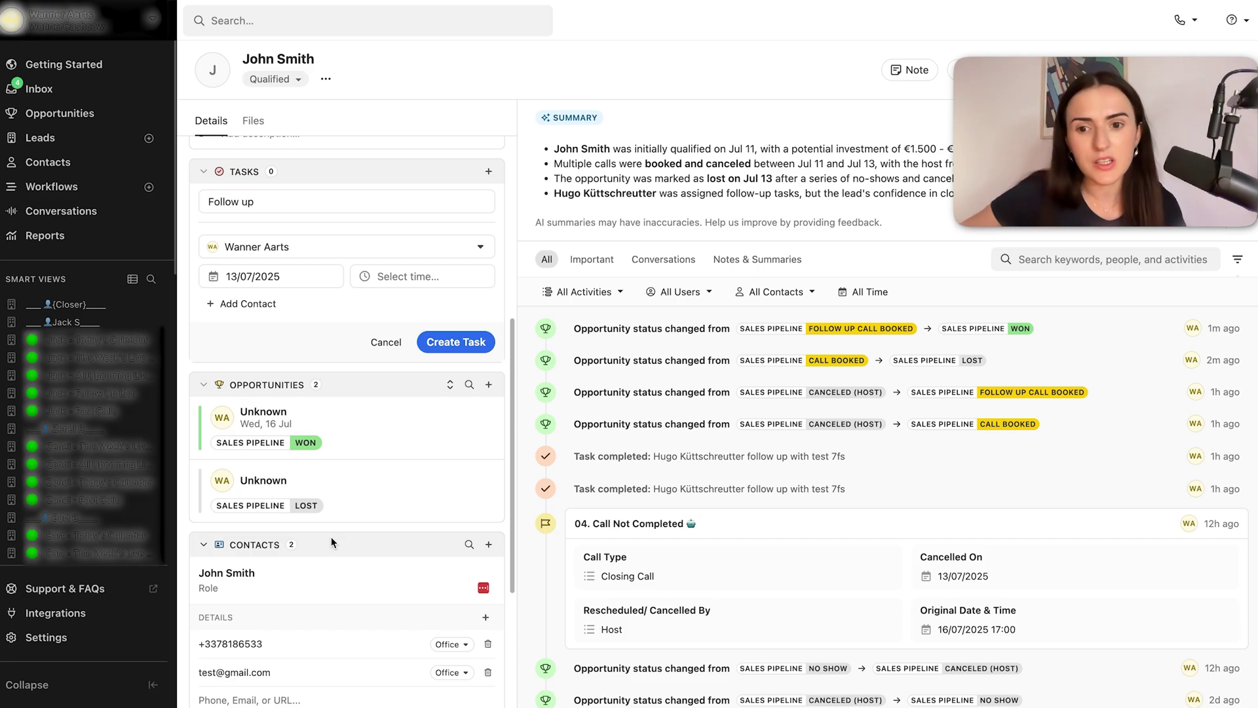
Step: Add a Call Booked opportunity with estimated close 18/07/2025 and the note "jrjrjlelwoe;wew", and save it
mouse_move(346, 479)
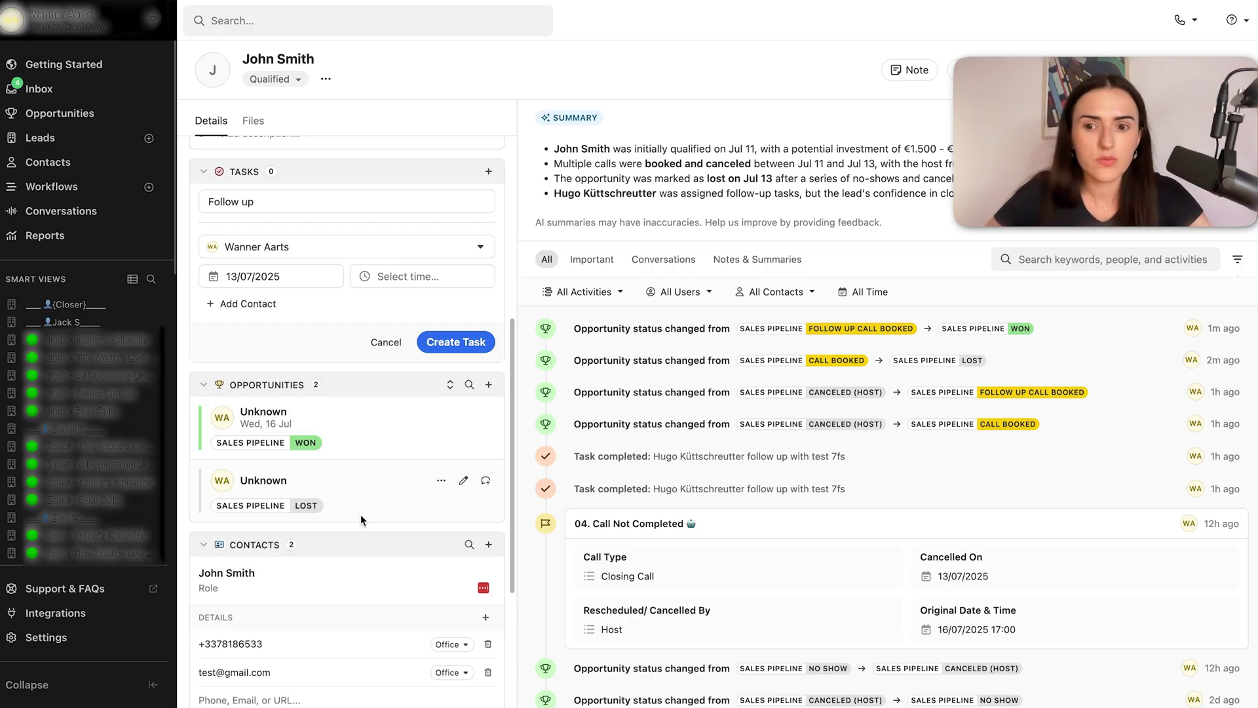
click(489, 385)
click(298, 327)
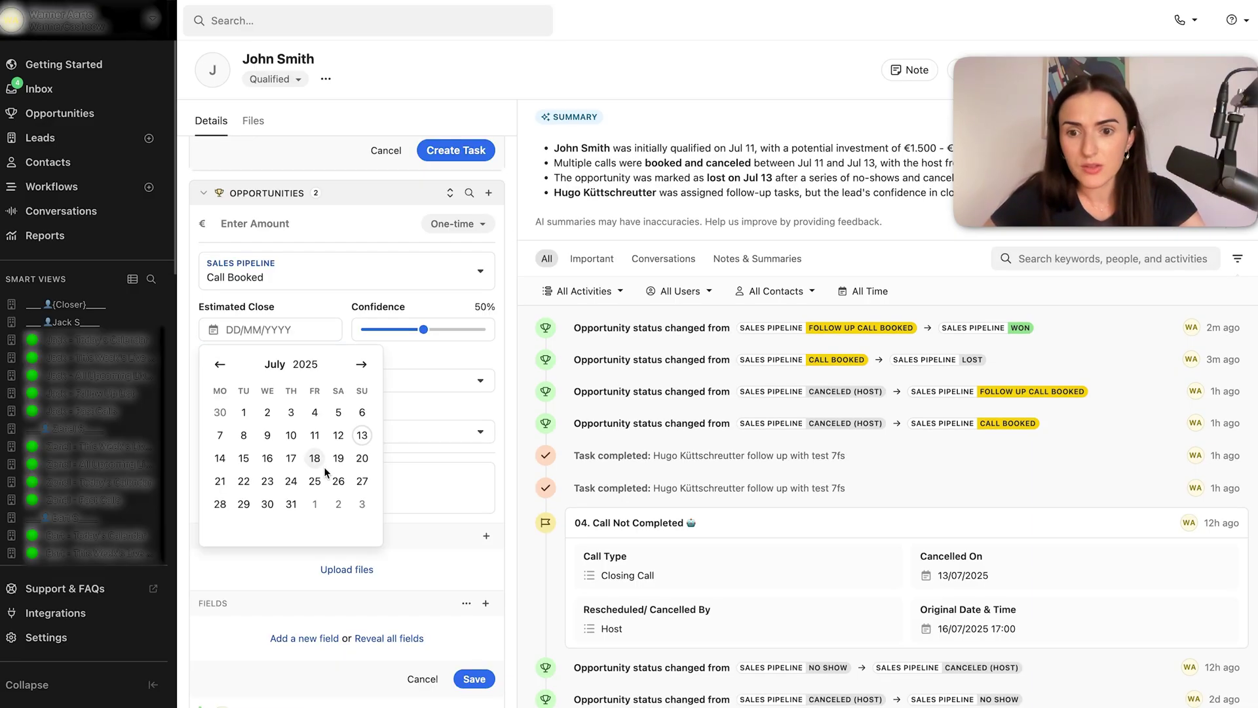
click(322, 460)
click(267, 482)
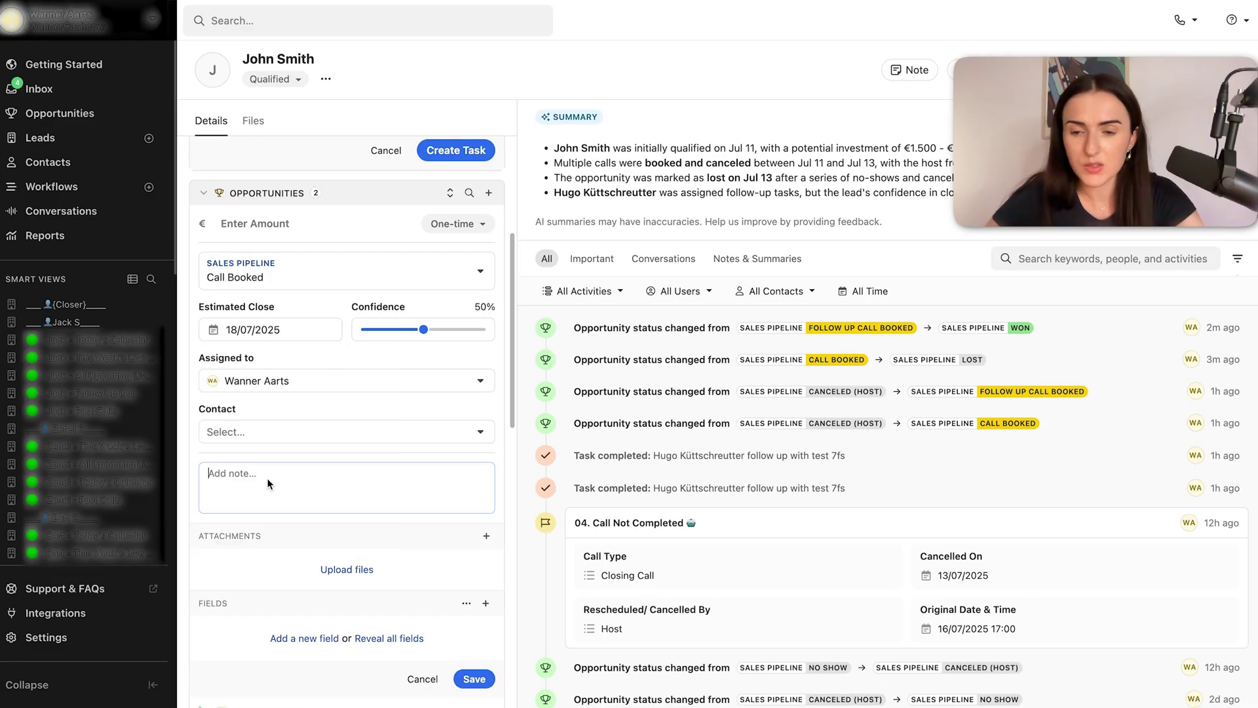
text(jrjrjlelwoe;wew)
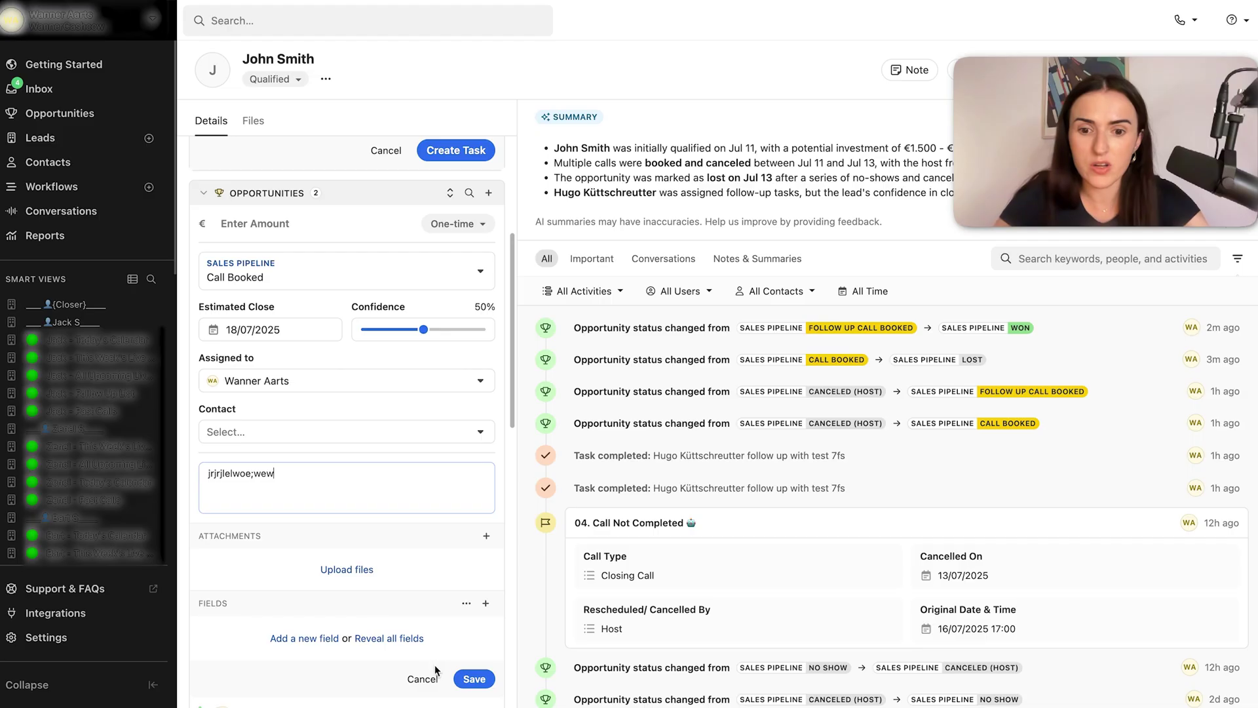
click(477, 678)
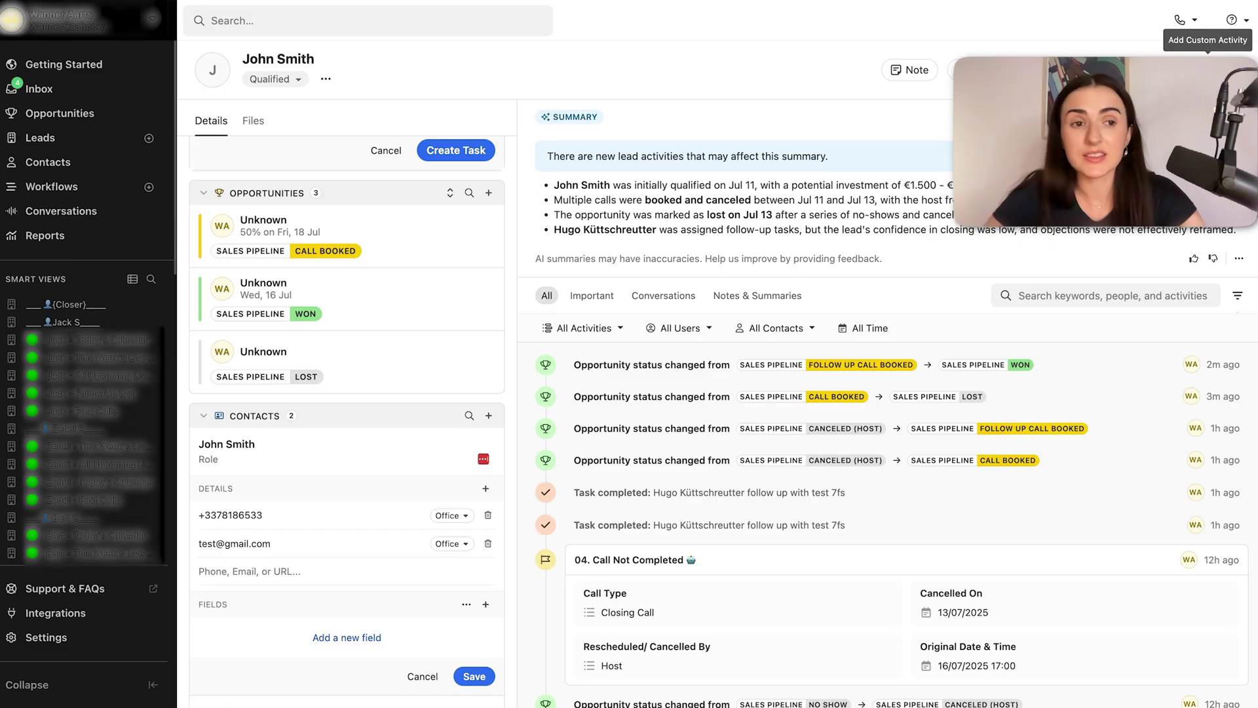
Step: Add a note reading "dssdksldksldks" to the lead
click(1238, 258)
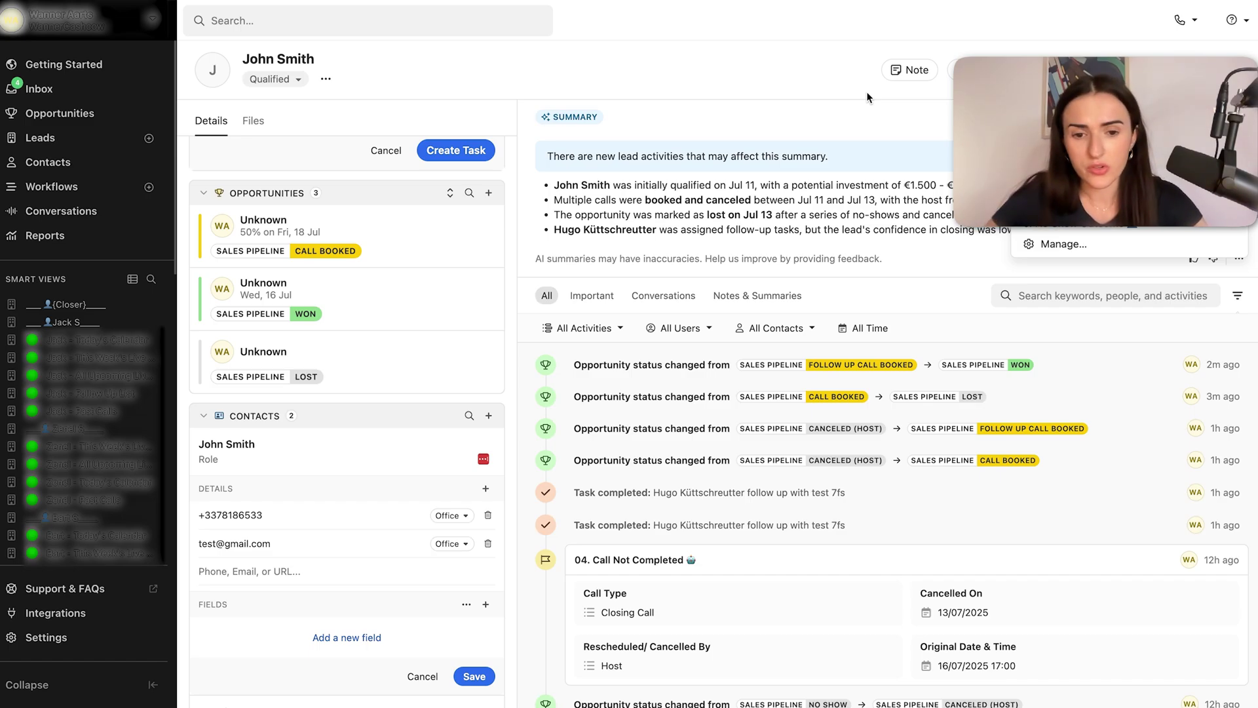
click(912, 70)
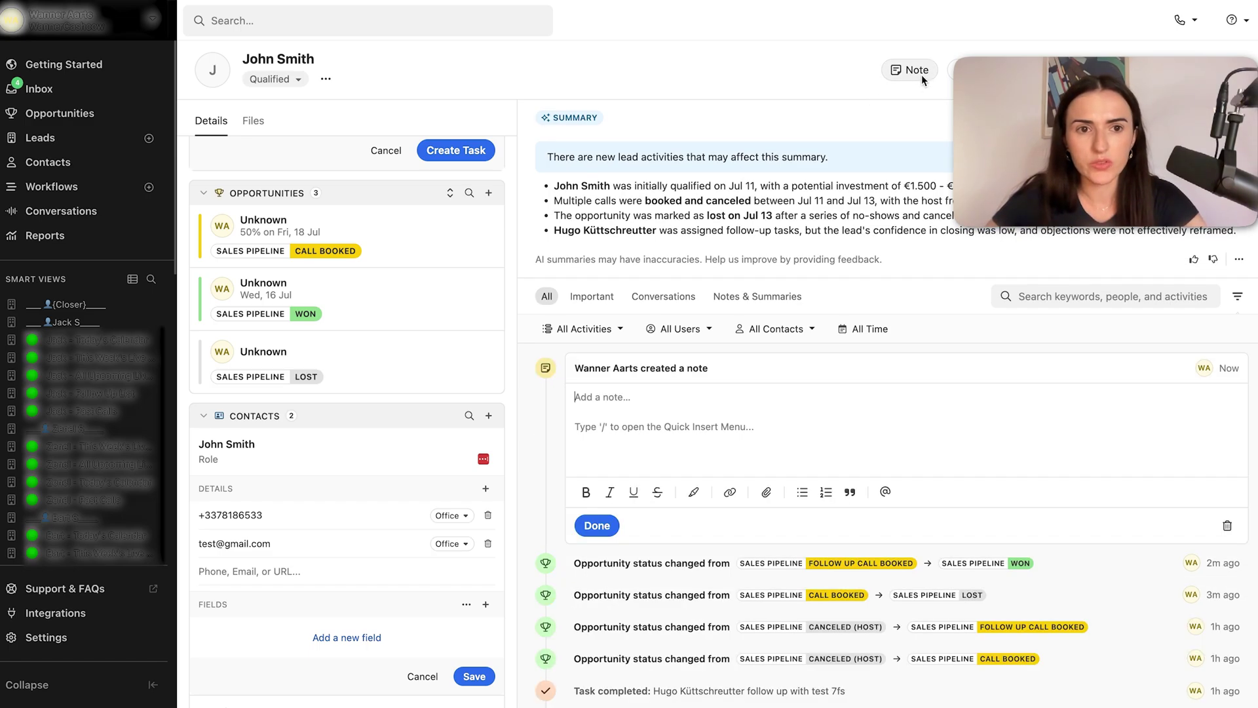
text(dssdksldksldks)
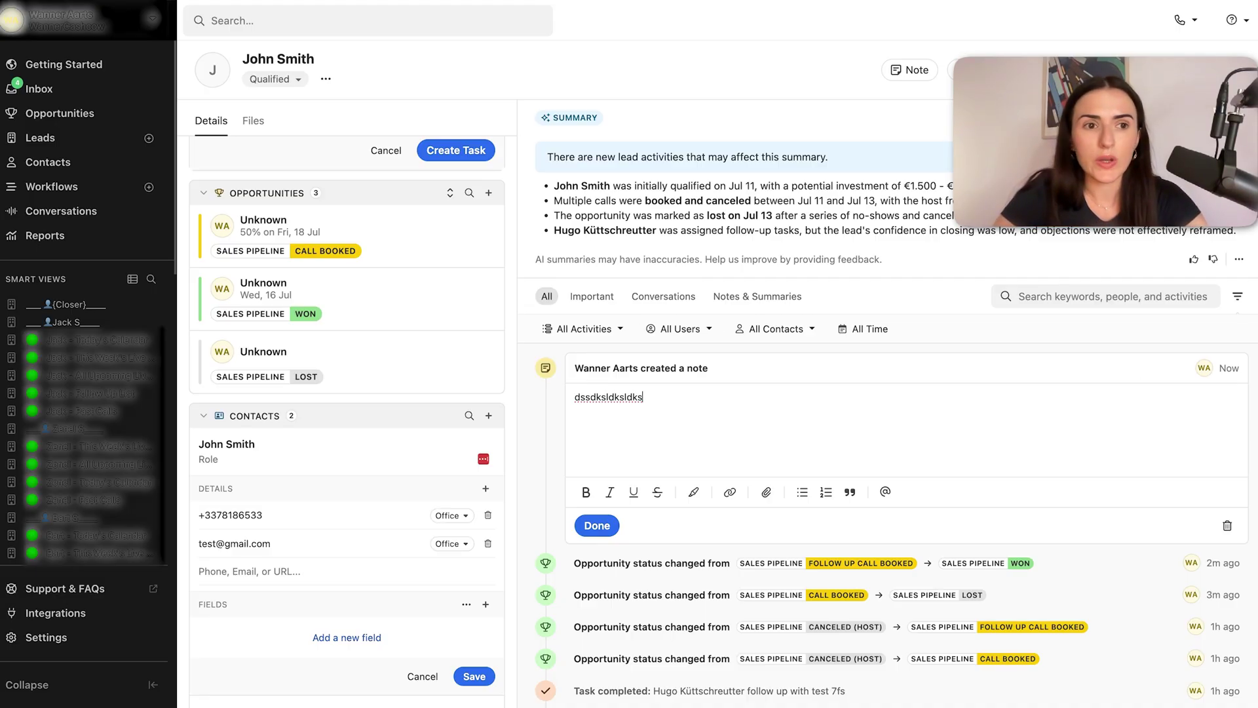
Step: Start a 5. Showed Up Outcome custom activity to review its fields, and delete the draft
click(1187, 20)
click(1074, 221)
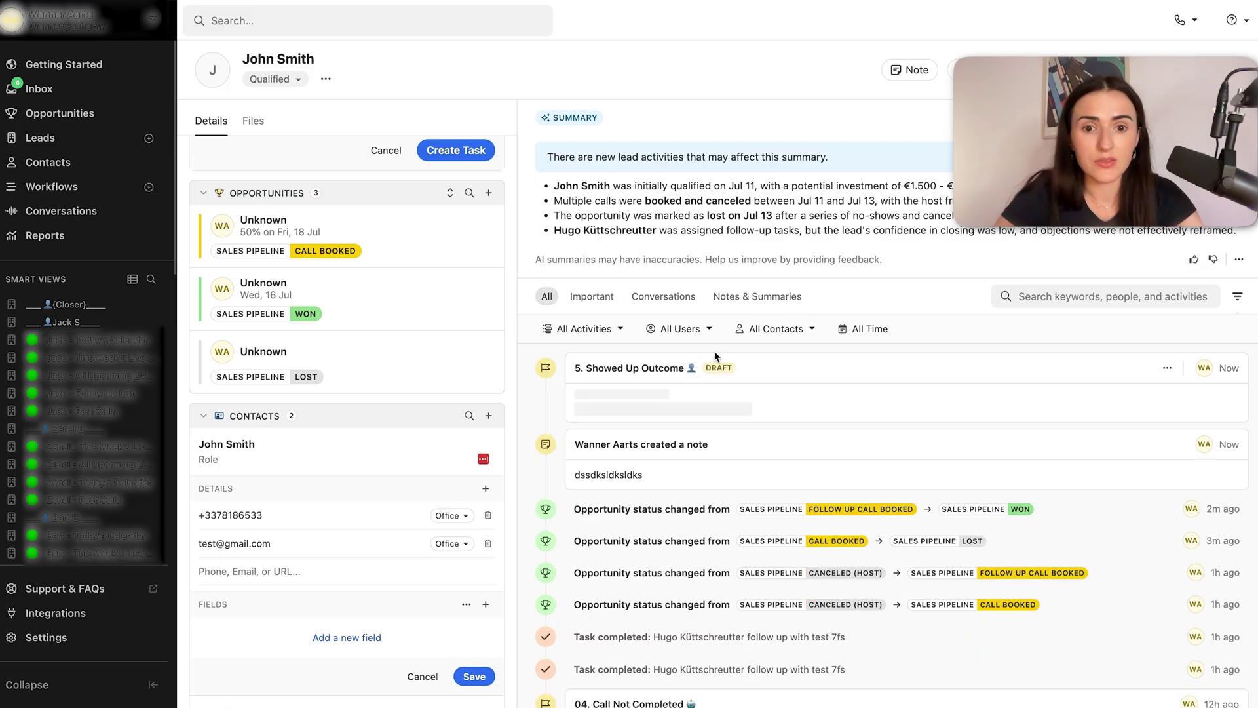
scroll(668, 458, down, 2)
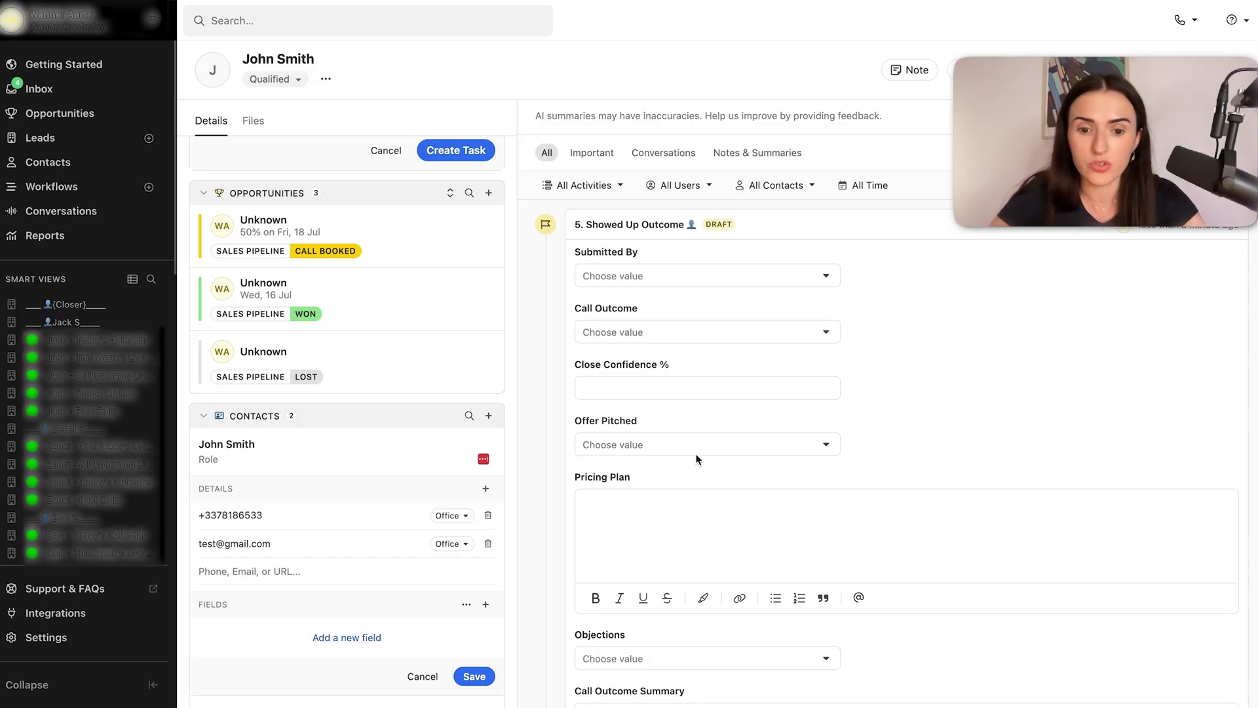
scroll(680, 469, down, 5)
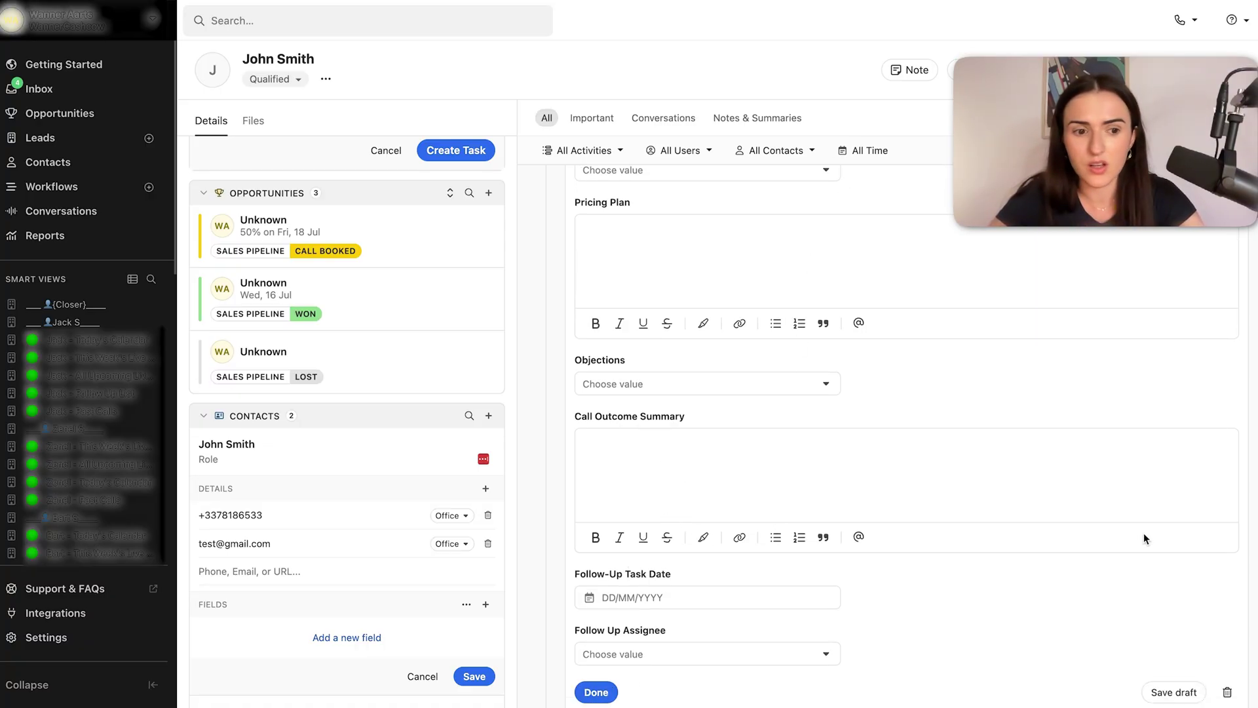
click(1227, 696)
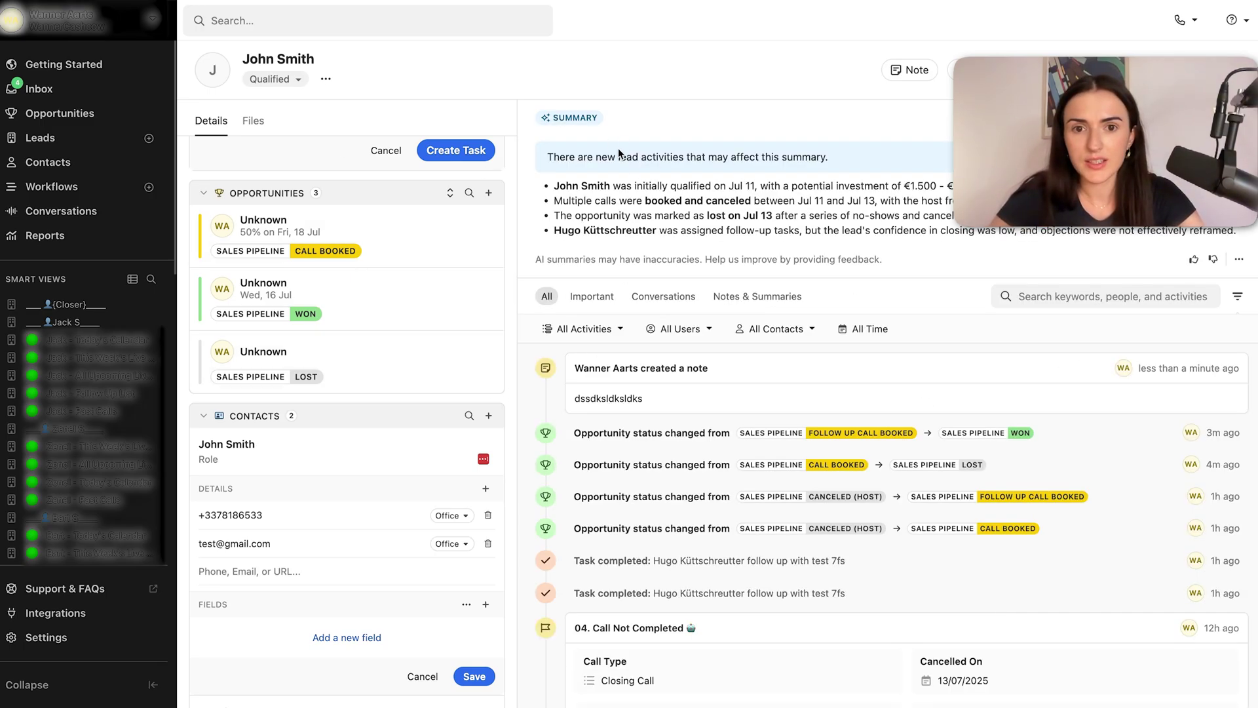
Step: Regenerate the lead's AI summary and look through the past activities
scroll(651, 453, down, 5)
scroll(651, 453, up, 5)
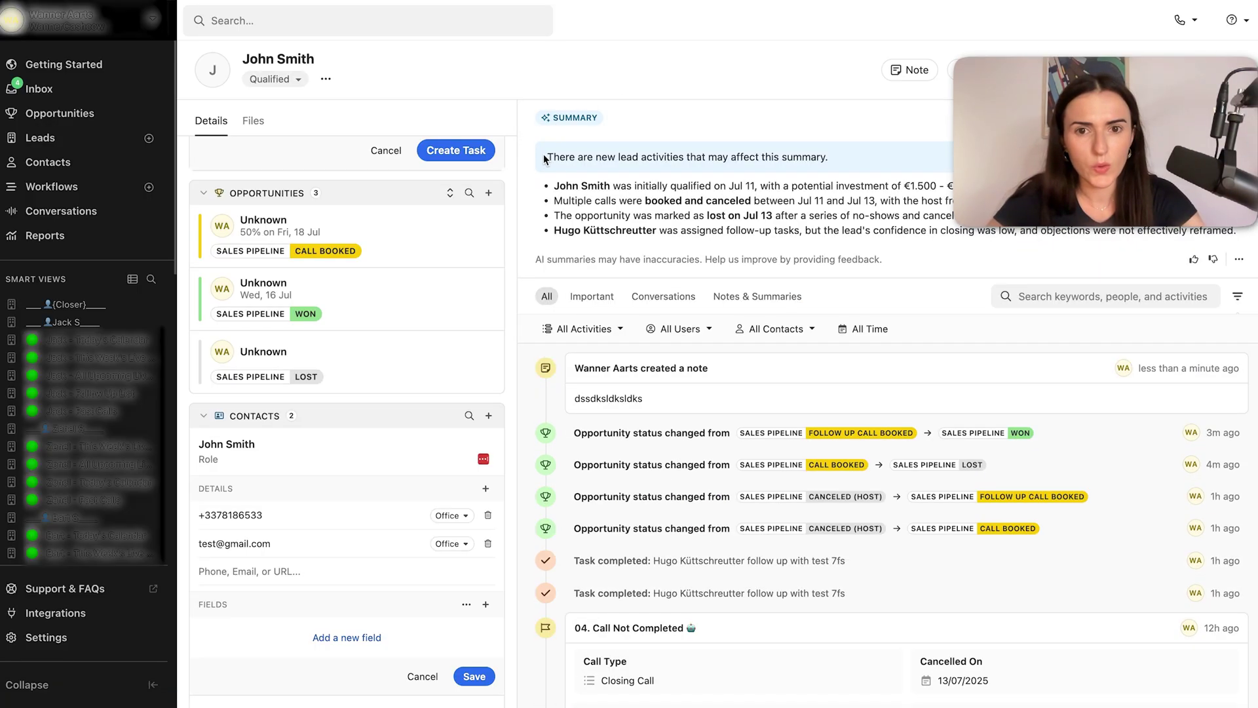
drag(544, 159, 977, 255)
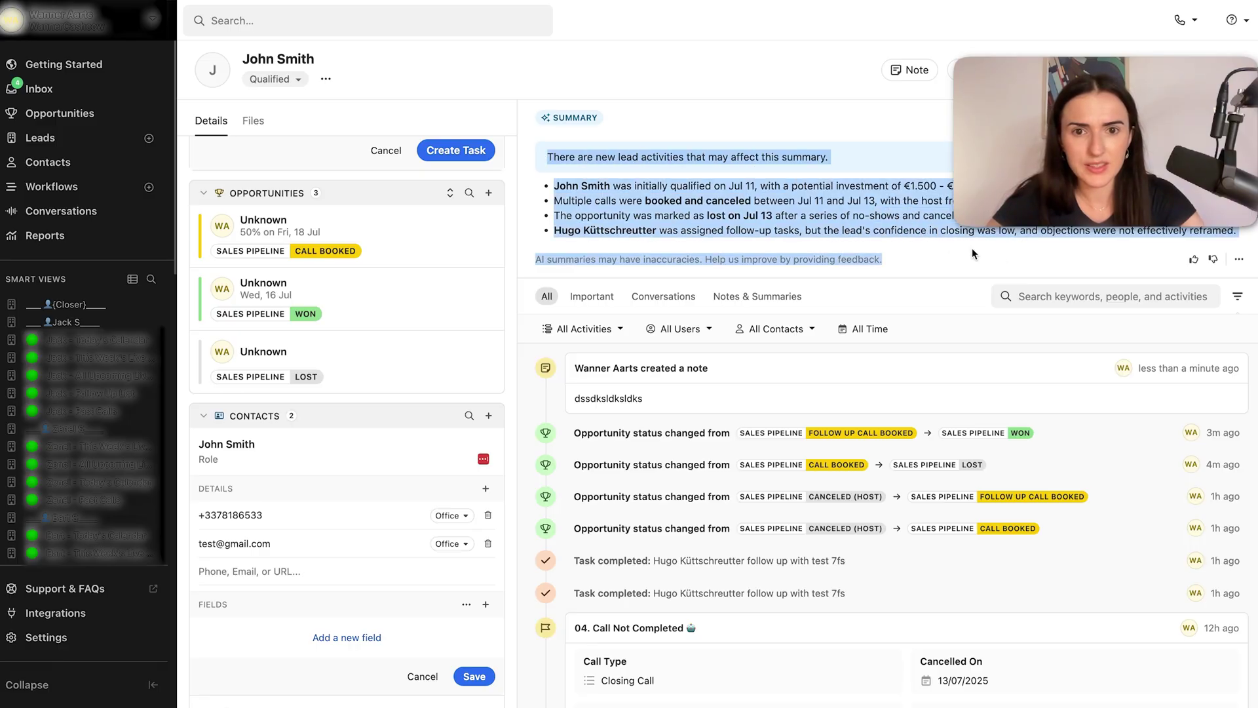
click(562, 118)
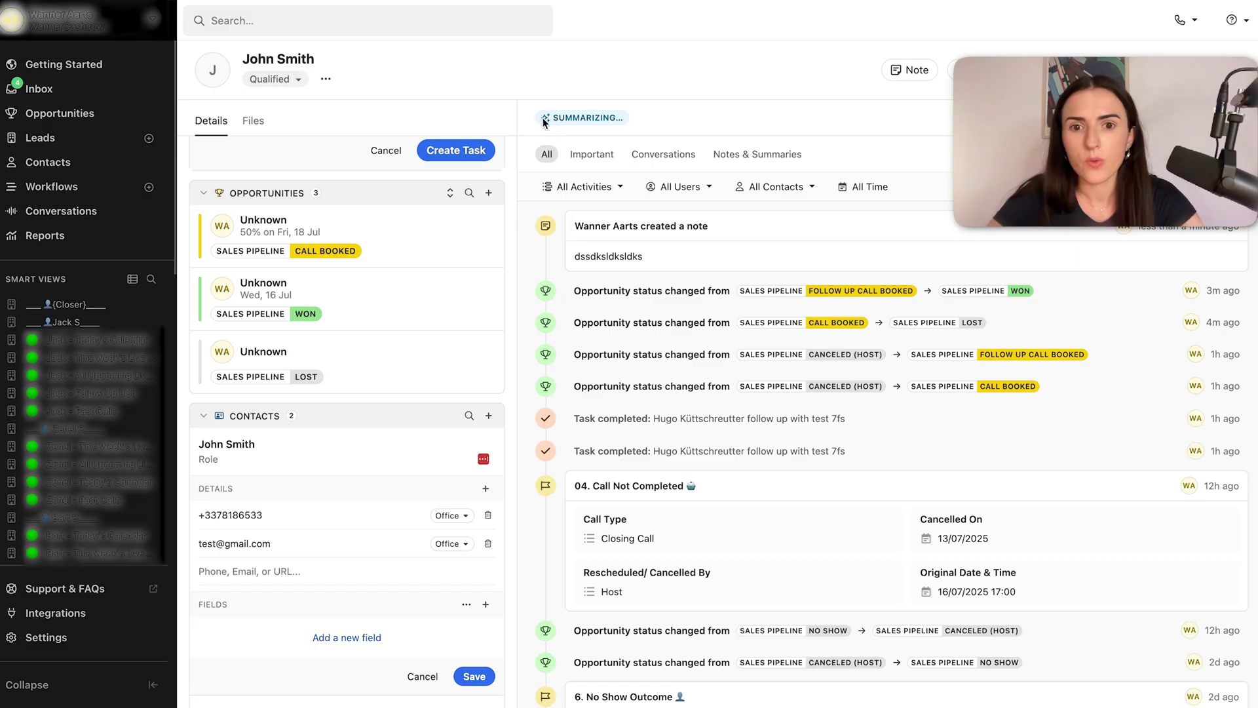
scroll(585, 331, down, 5)
mouse_move(584, 329)
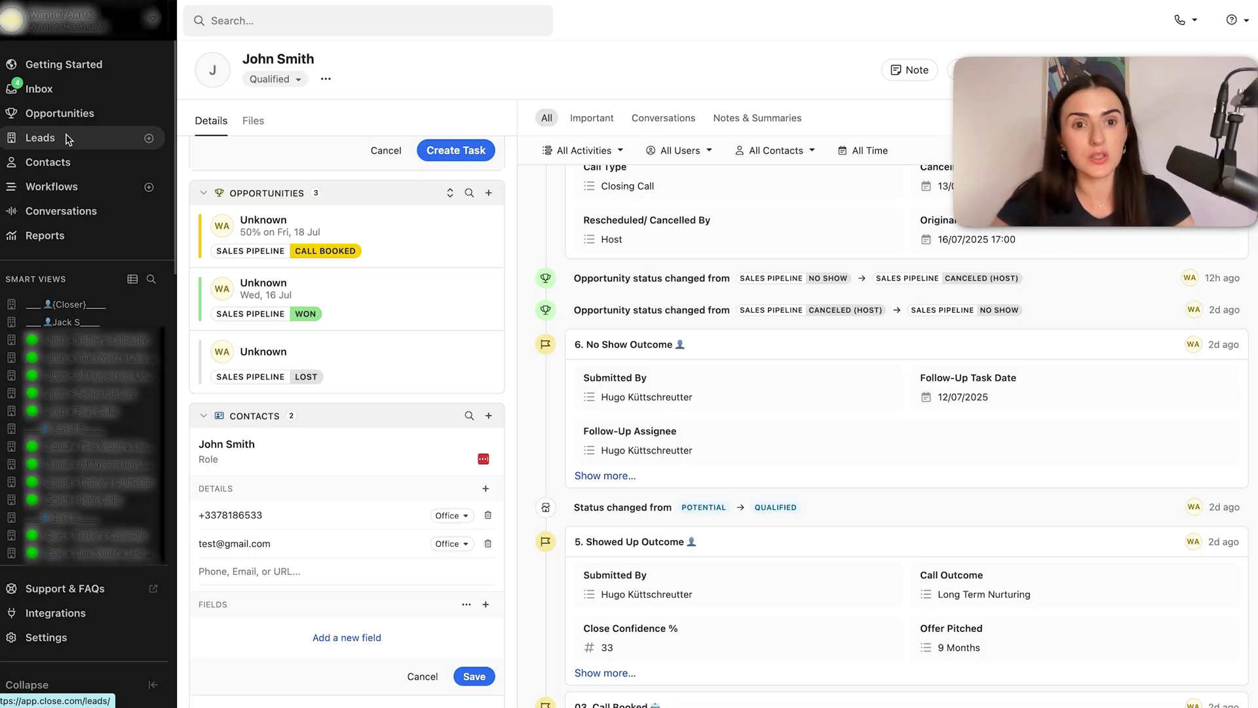
Step: Start a new workflow triggered by an opportunity event with current status Canceled (Lead), and begin adding a step
click(69, 187)
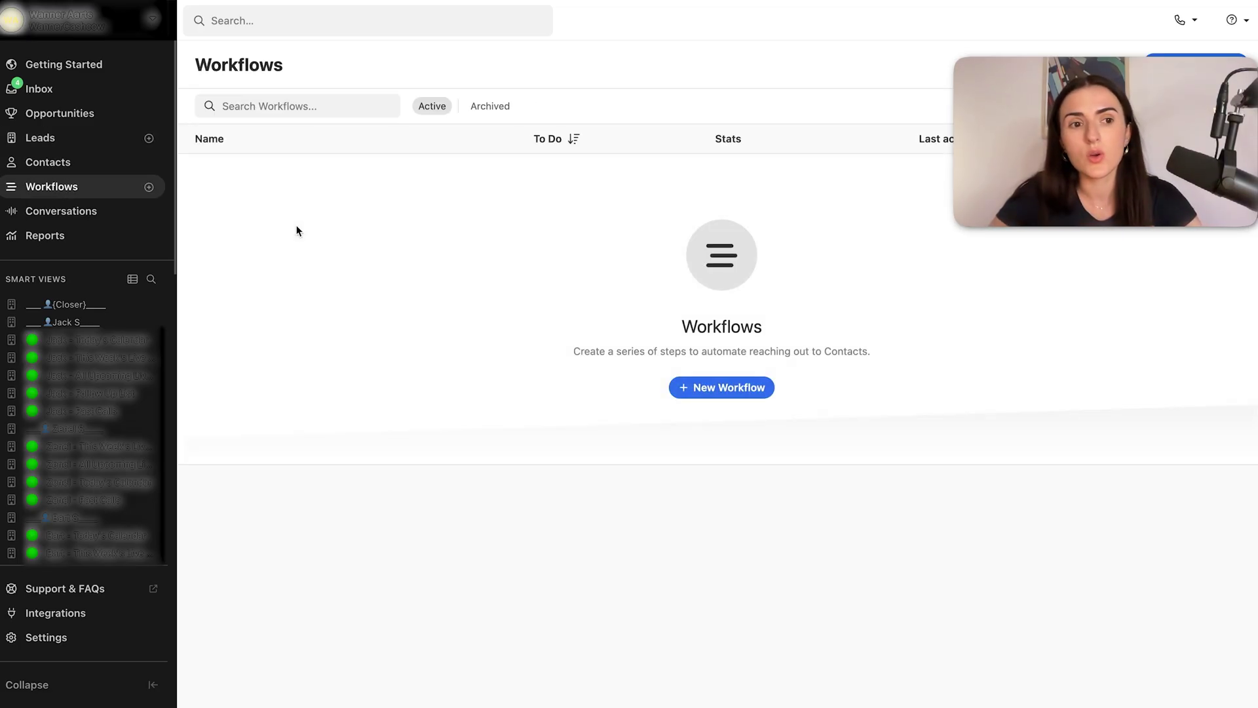
click(1194, 64)
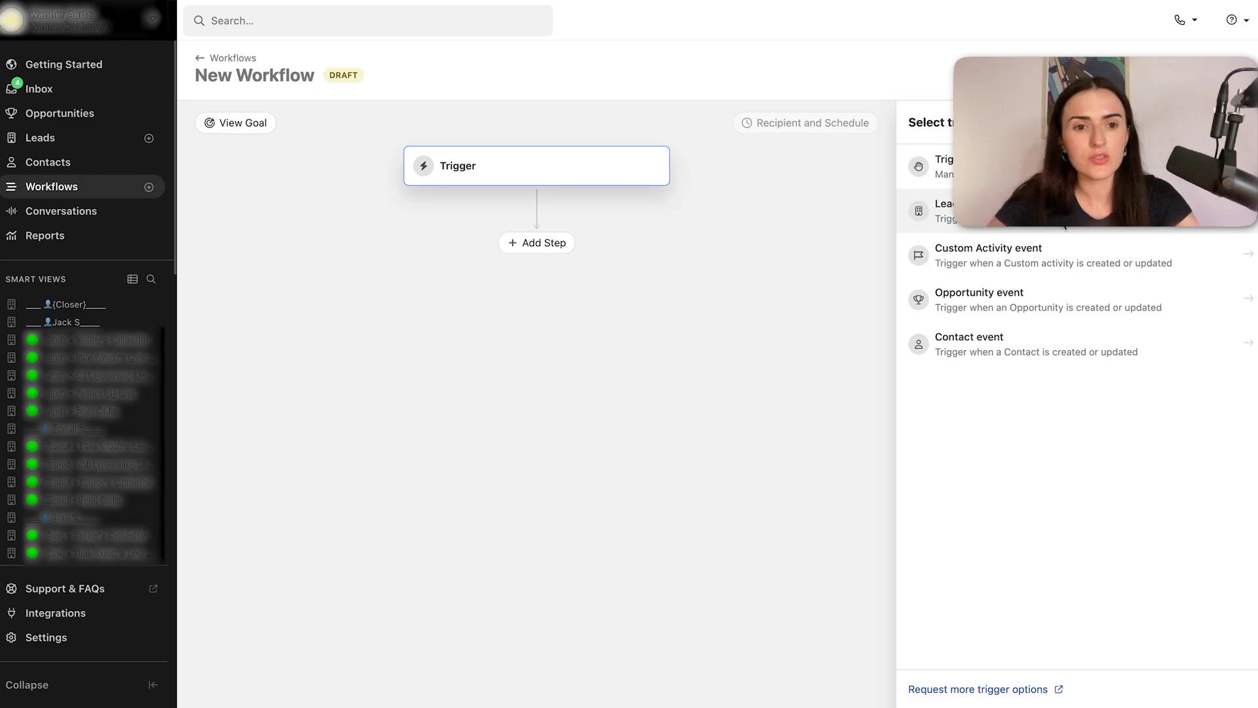
click(1018, 305)
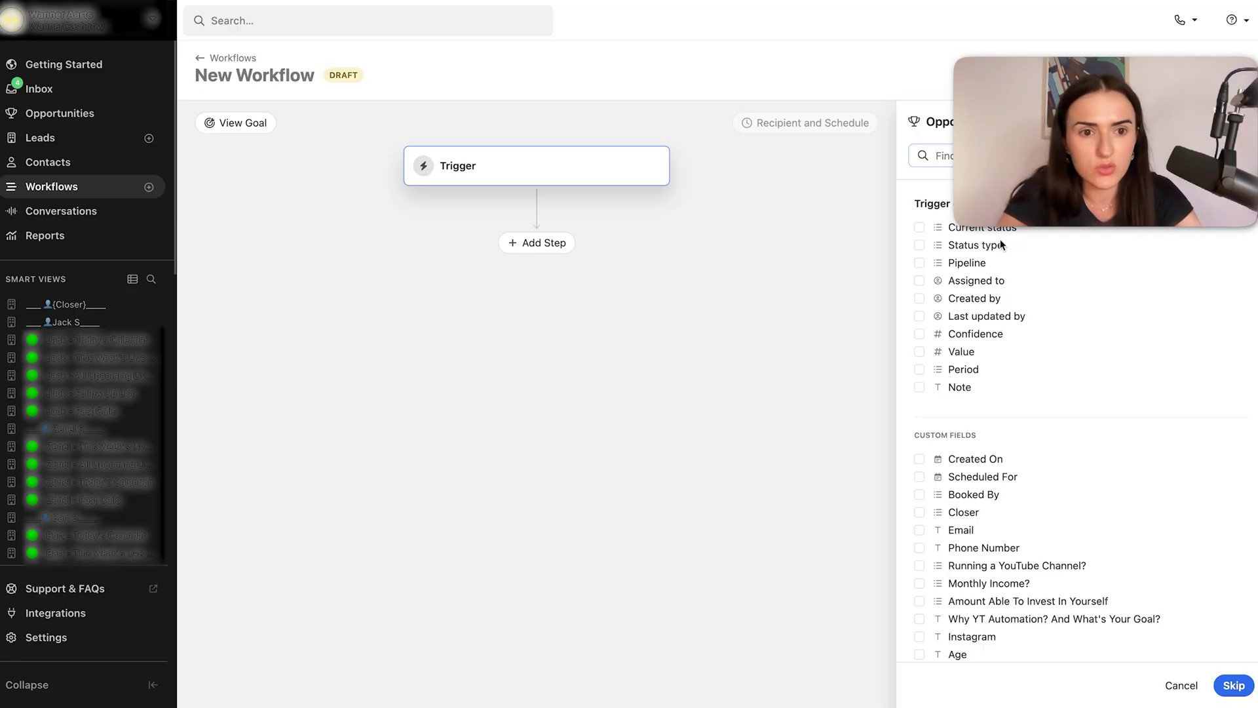
click(979, 228)
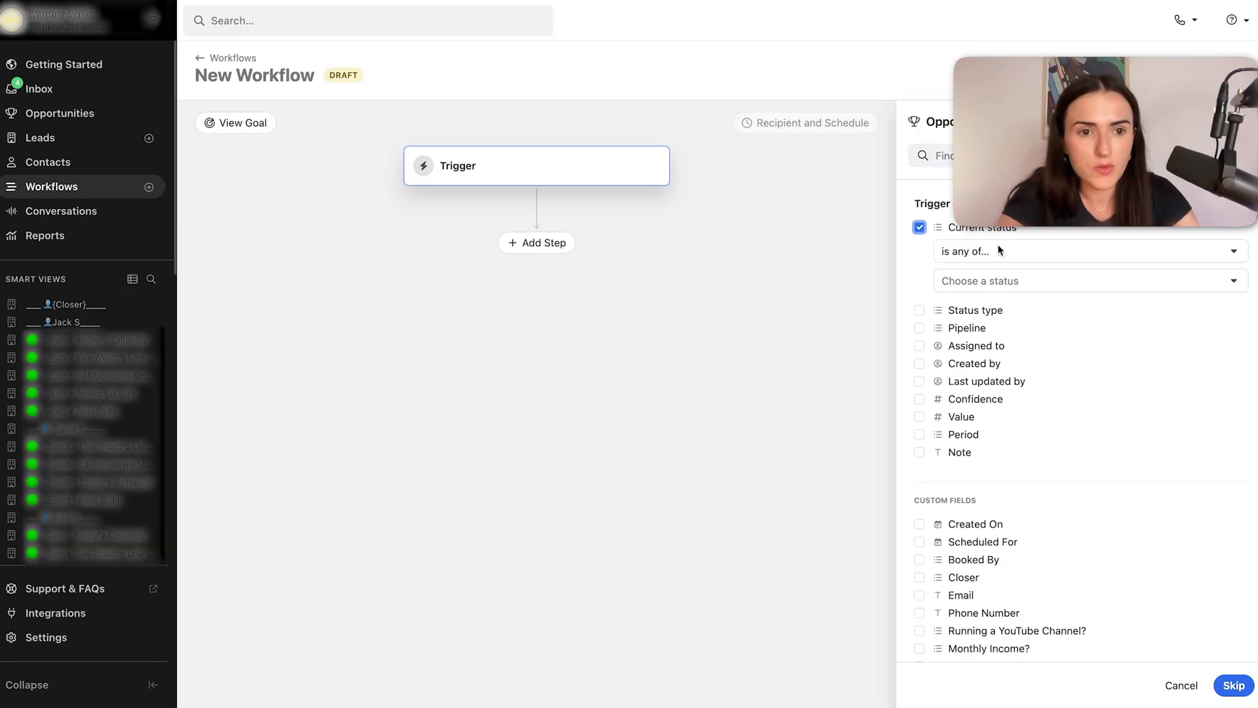
click(979, 281)
click(1009, 473)
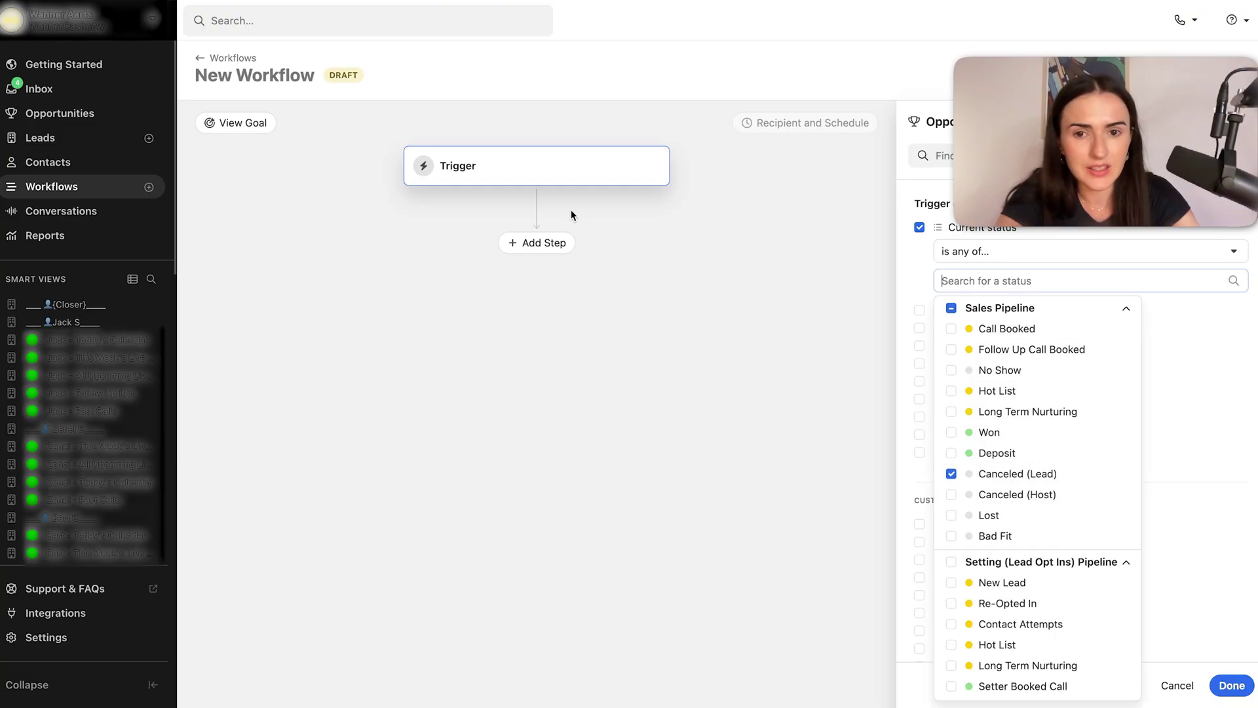
click(537, 242)
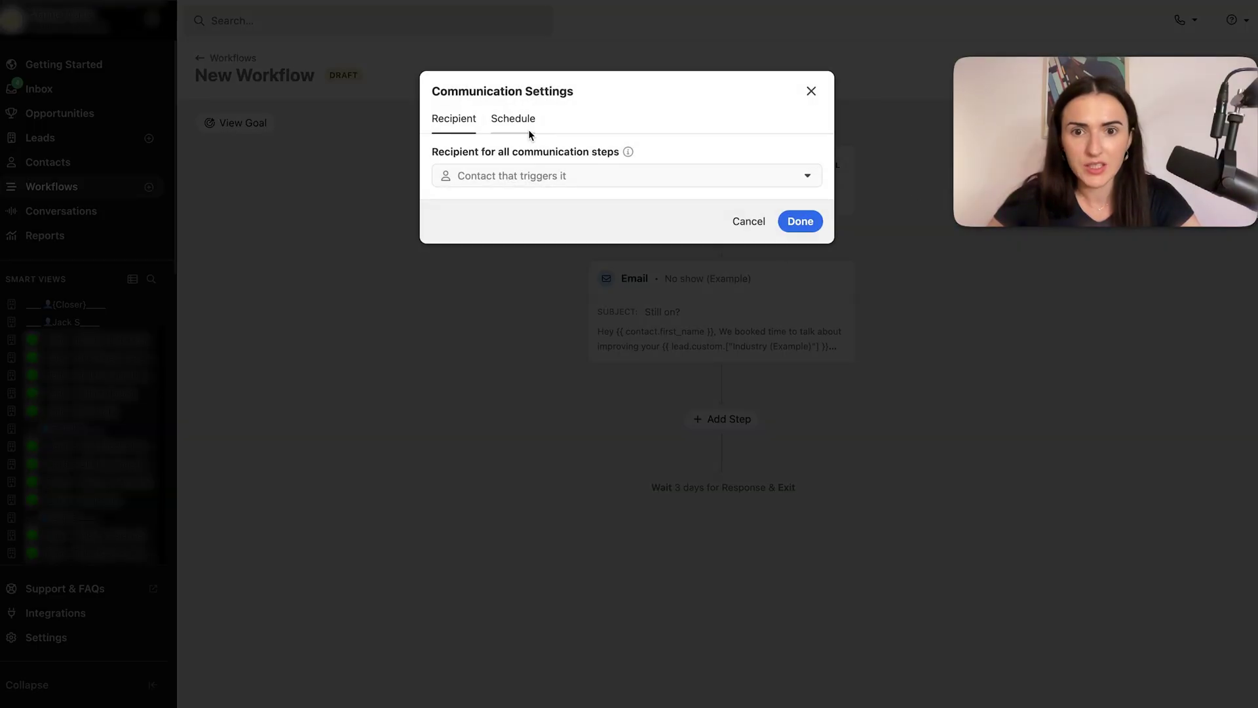
Step: Try deselecting the sending days in the workflow's communication schedule, and close the settings without saving
click(513, 118)
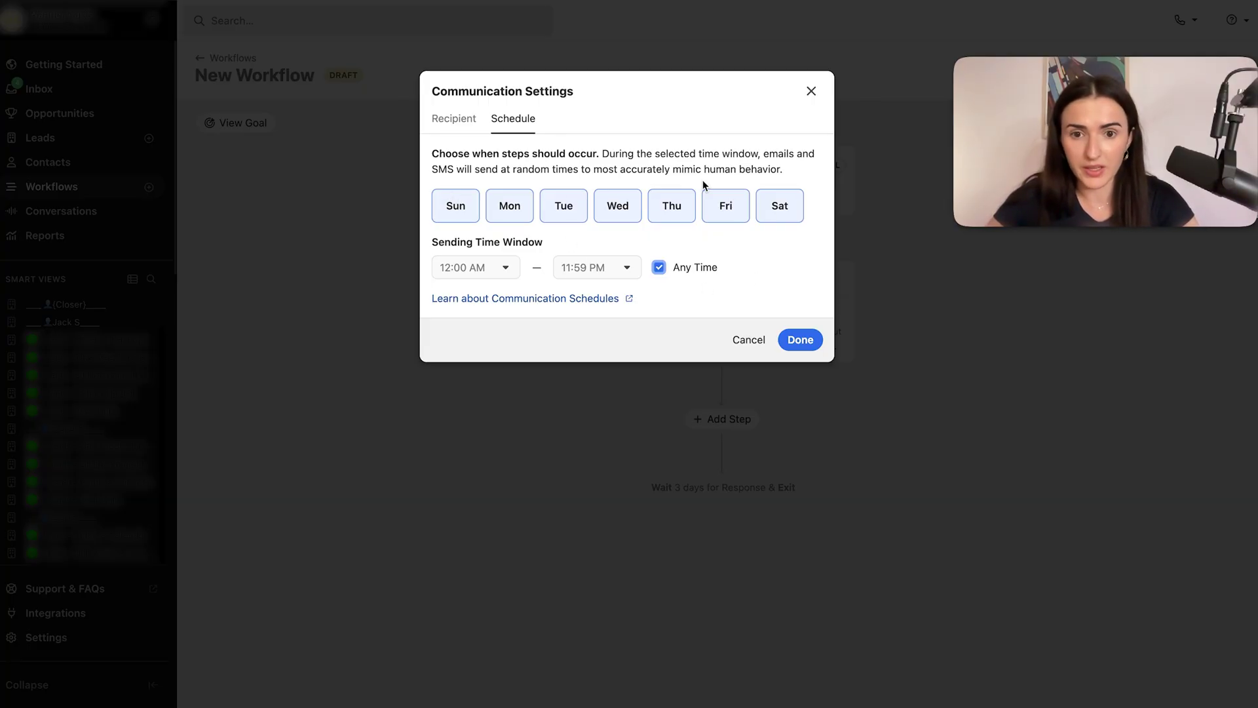
click(450, 206)
click(510, 207)
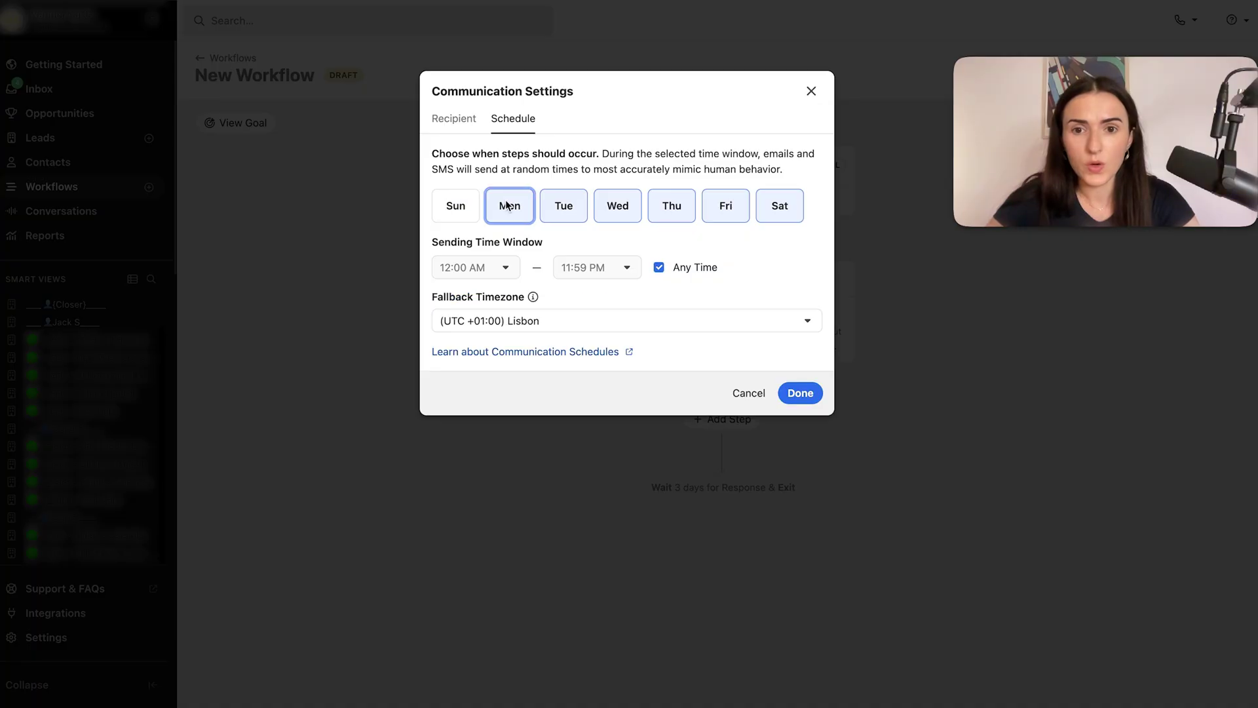
click(621, 207)
click(690, 203)
click(743, 204)
click(782, 203)
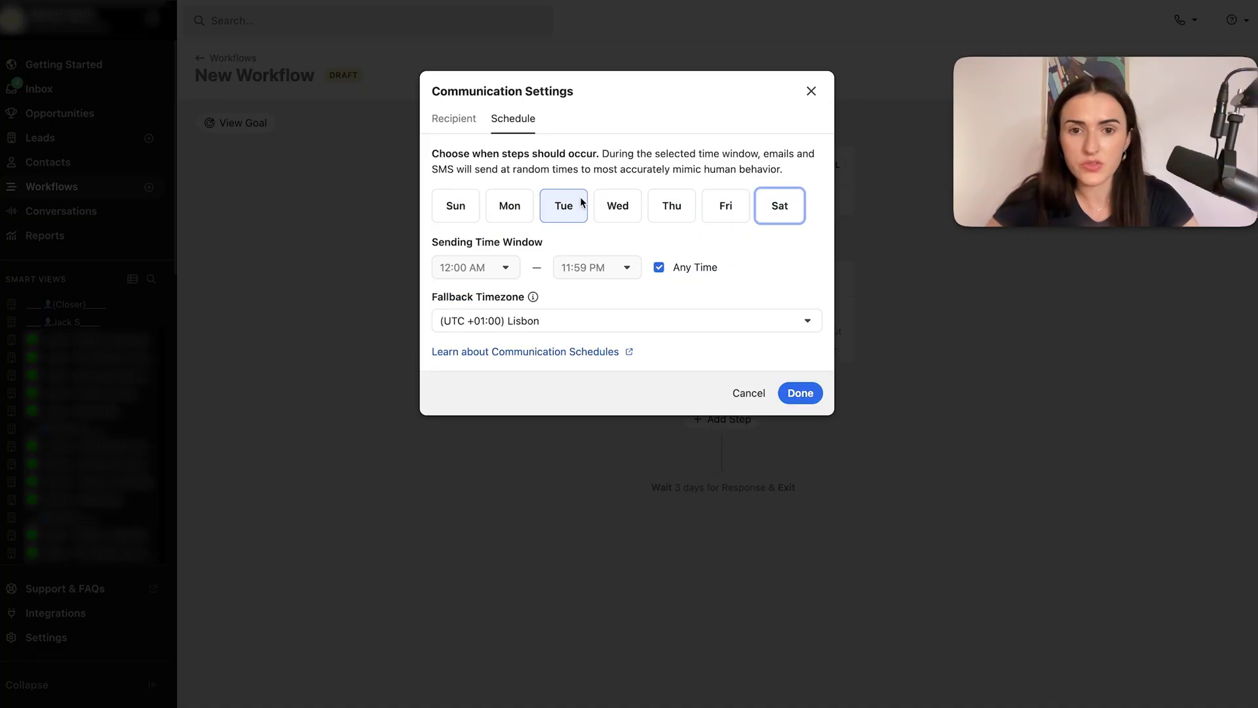
click(581, 204)
click(812, 88)
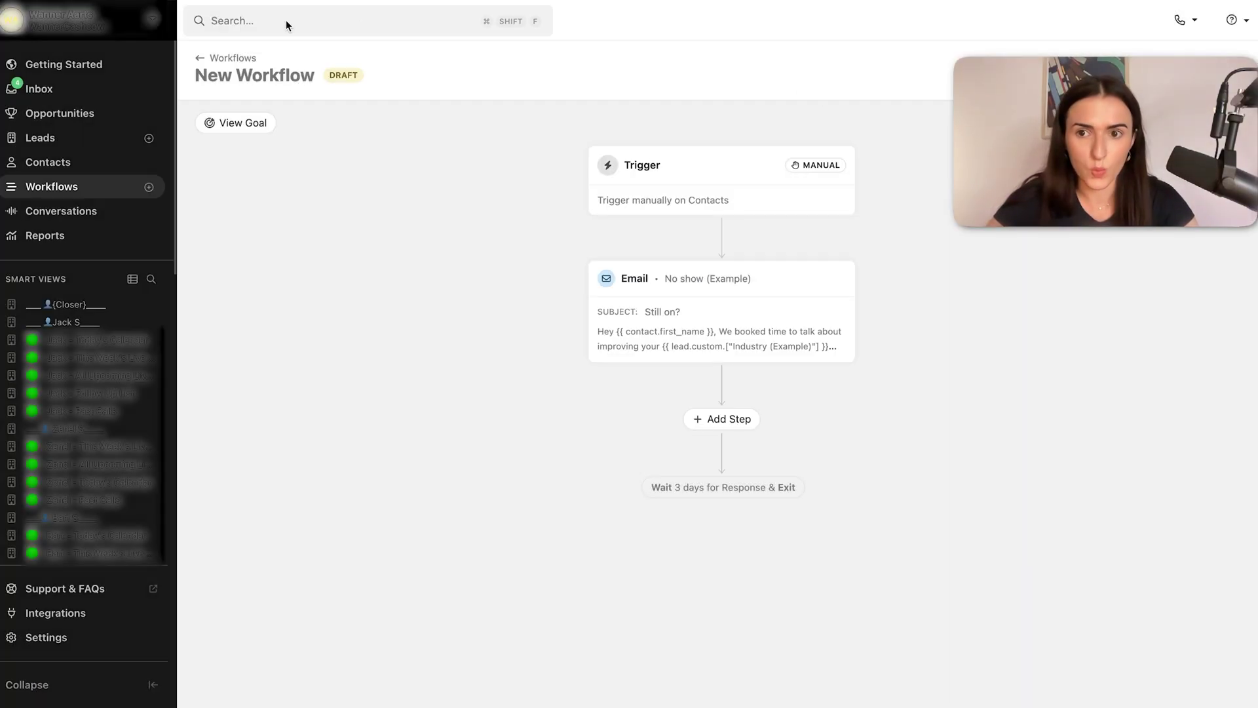
Step: Leave the draft workflow for the inbox, discarding its unsaved changes
click(62, 89)
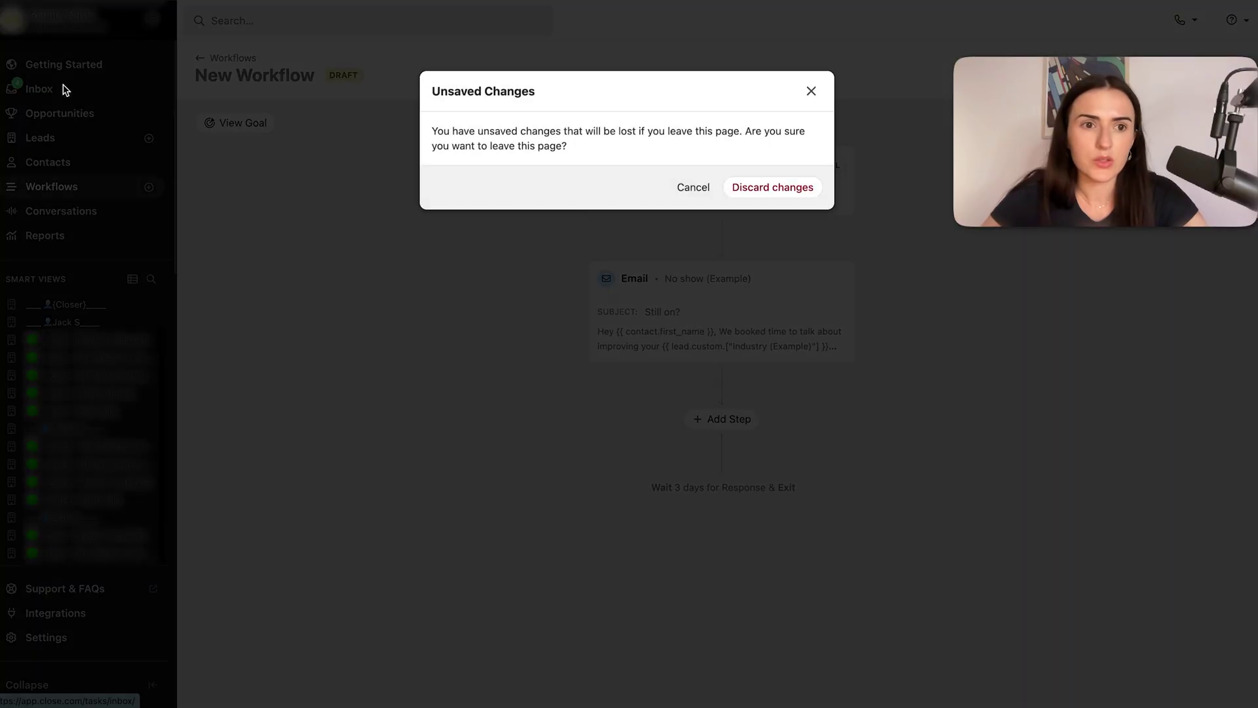
click(773, 188)
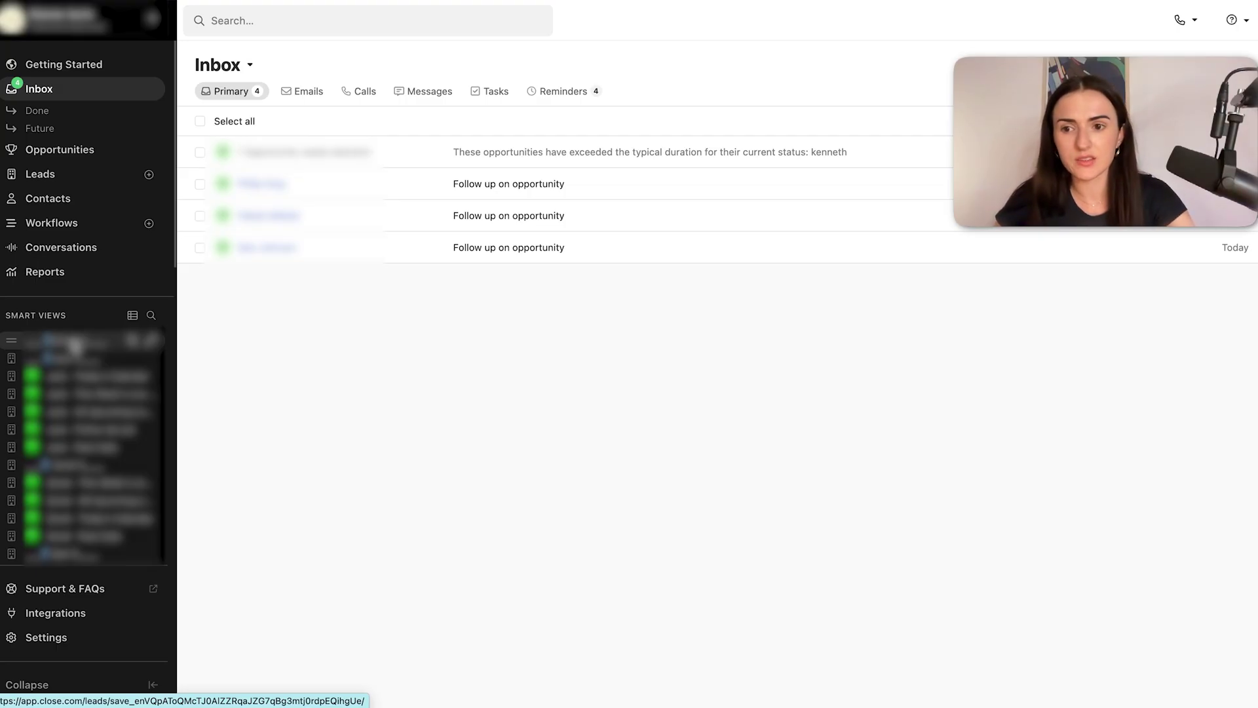
Step: Add a filter to the {Closer} smart view for leads with an opportunity whose current status is Won
click(74, 344)
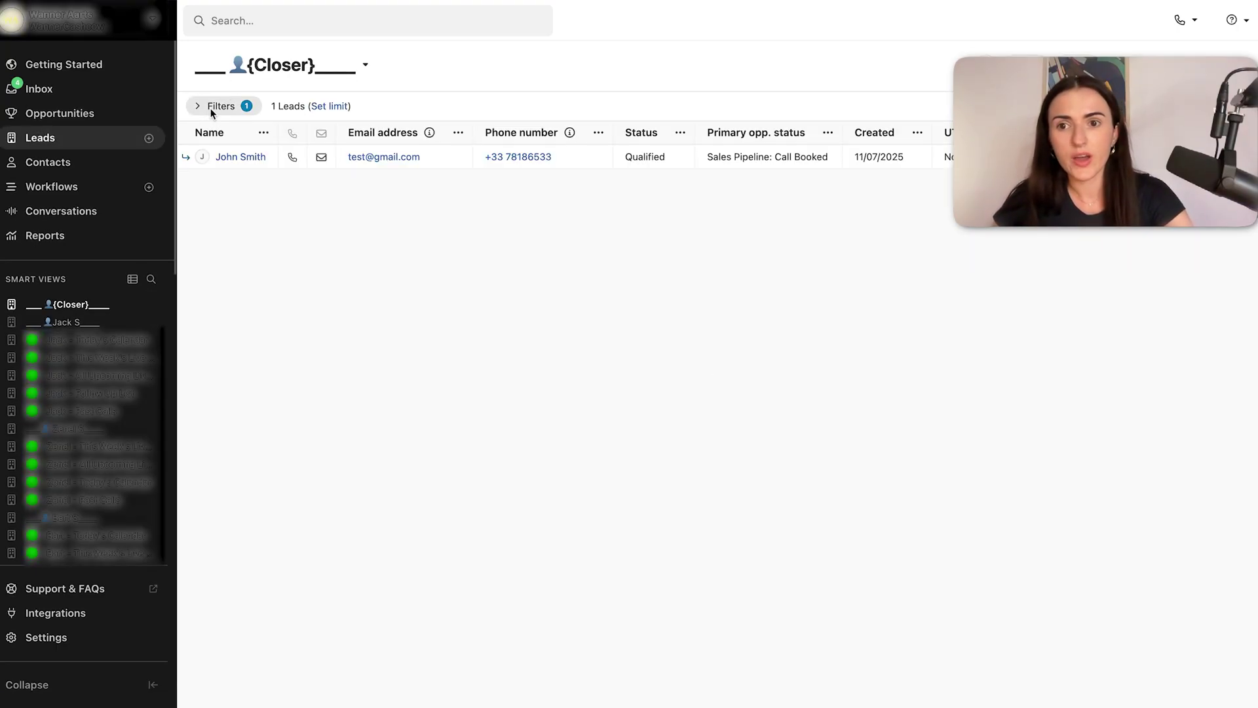
click(214, 107)
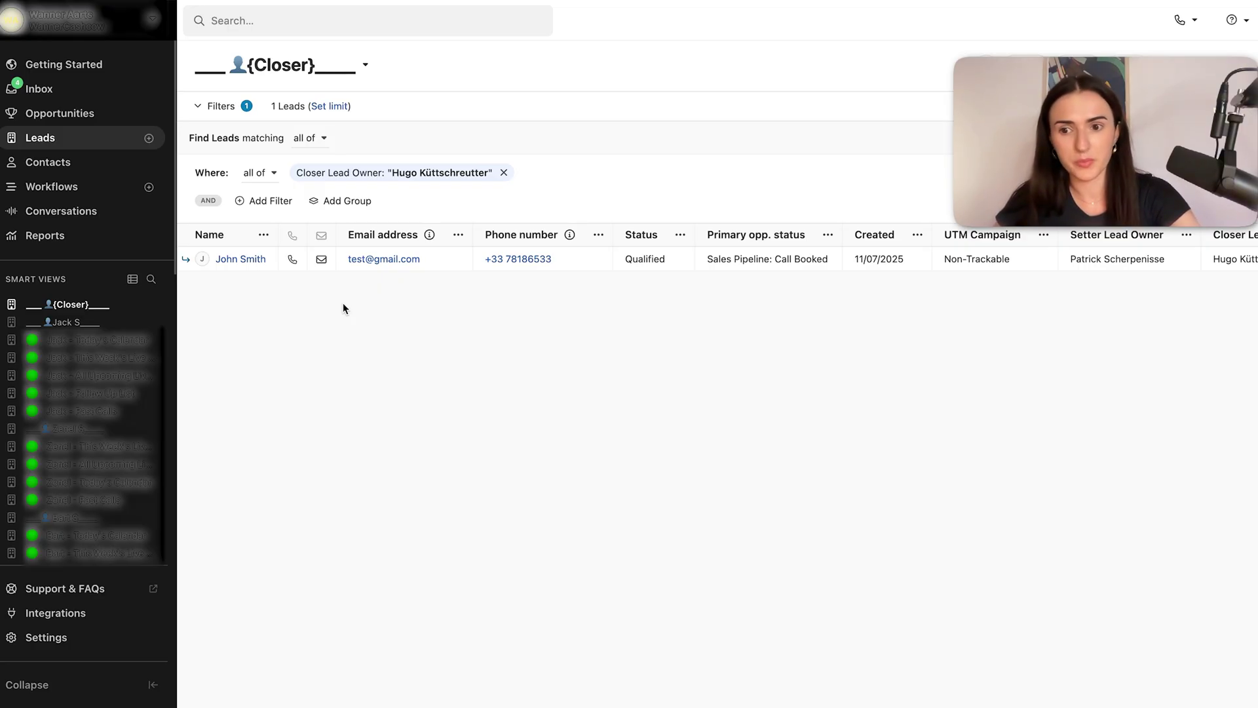
click(274, 200)
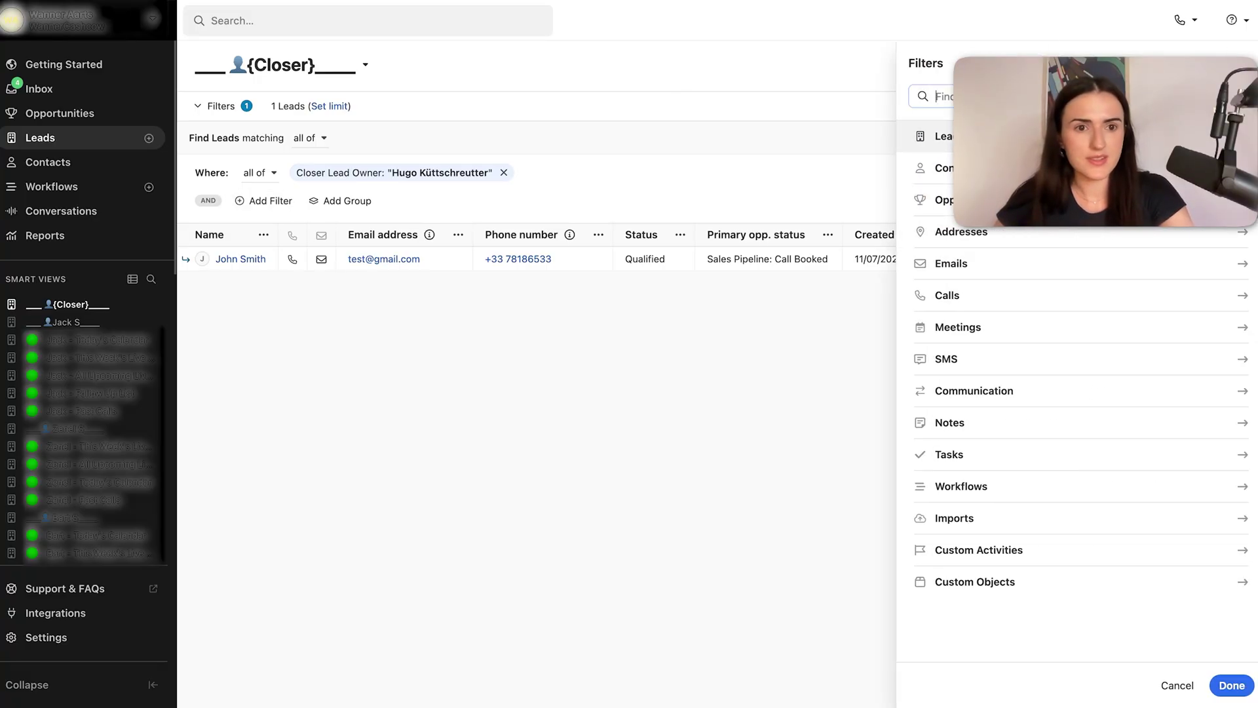
click(1048, 200)
click(996, 298)
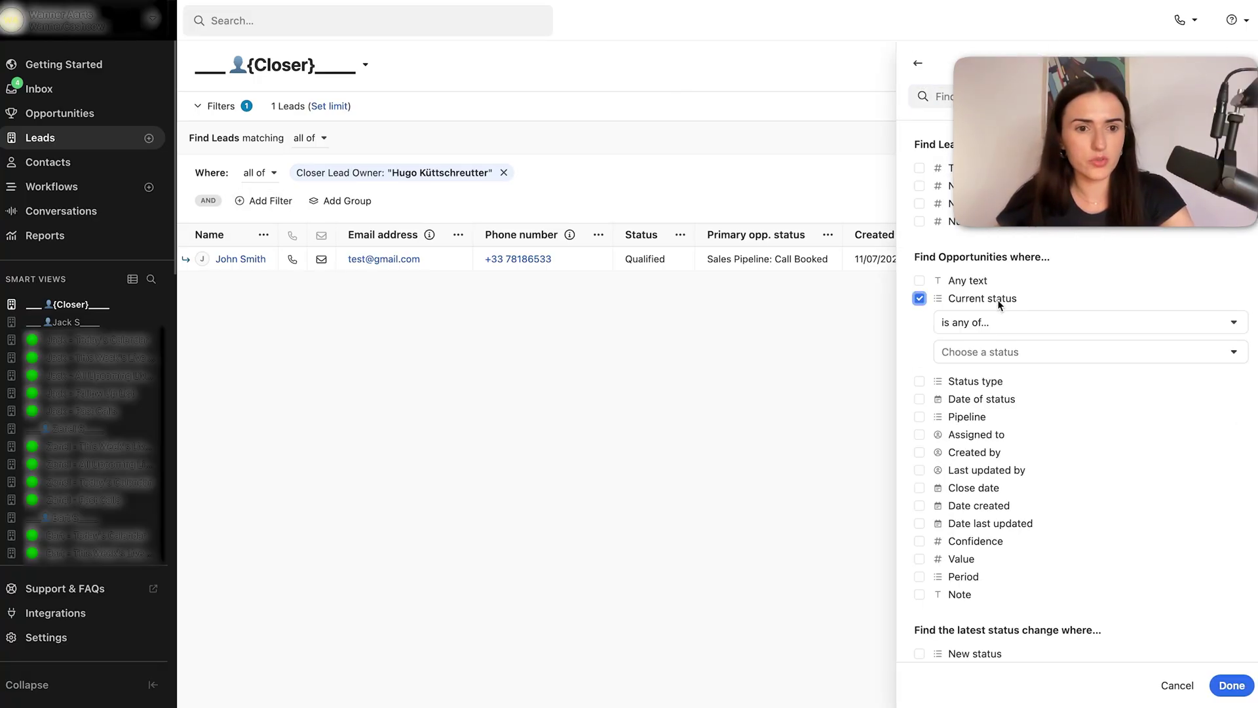
click(983, 352)
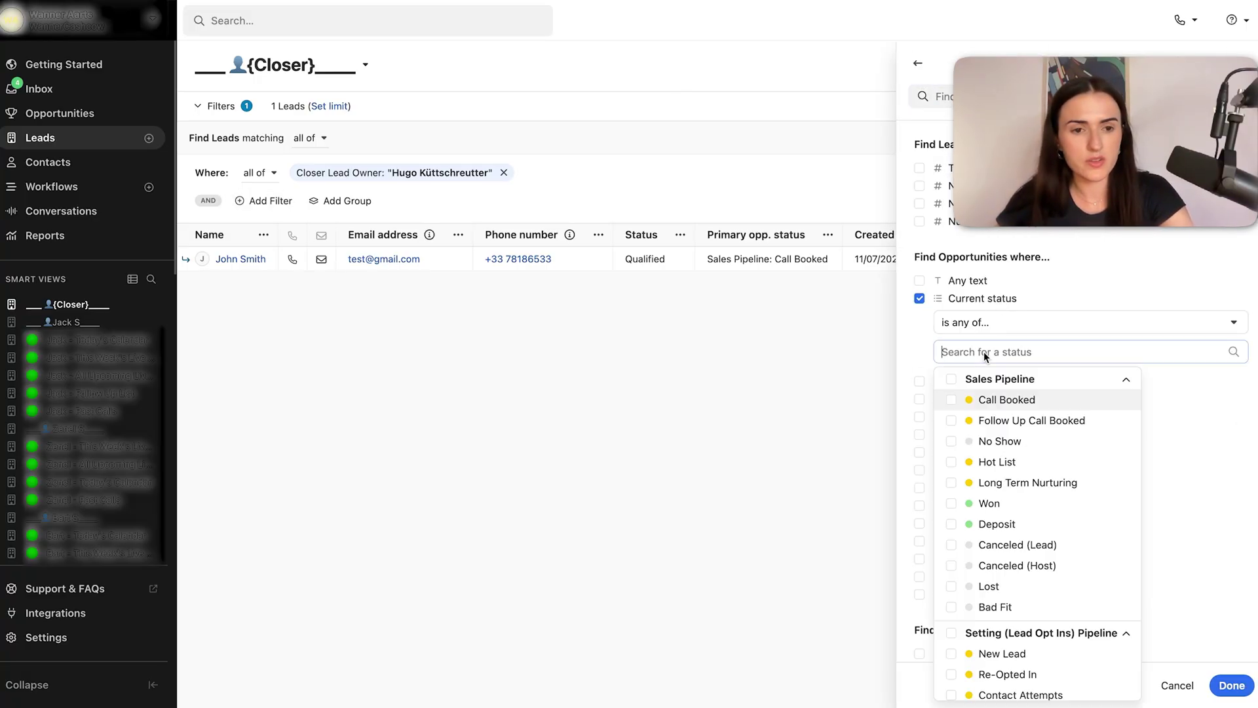
click(999, 503)
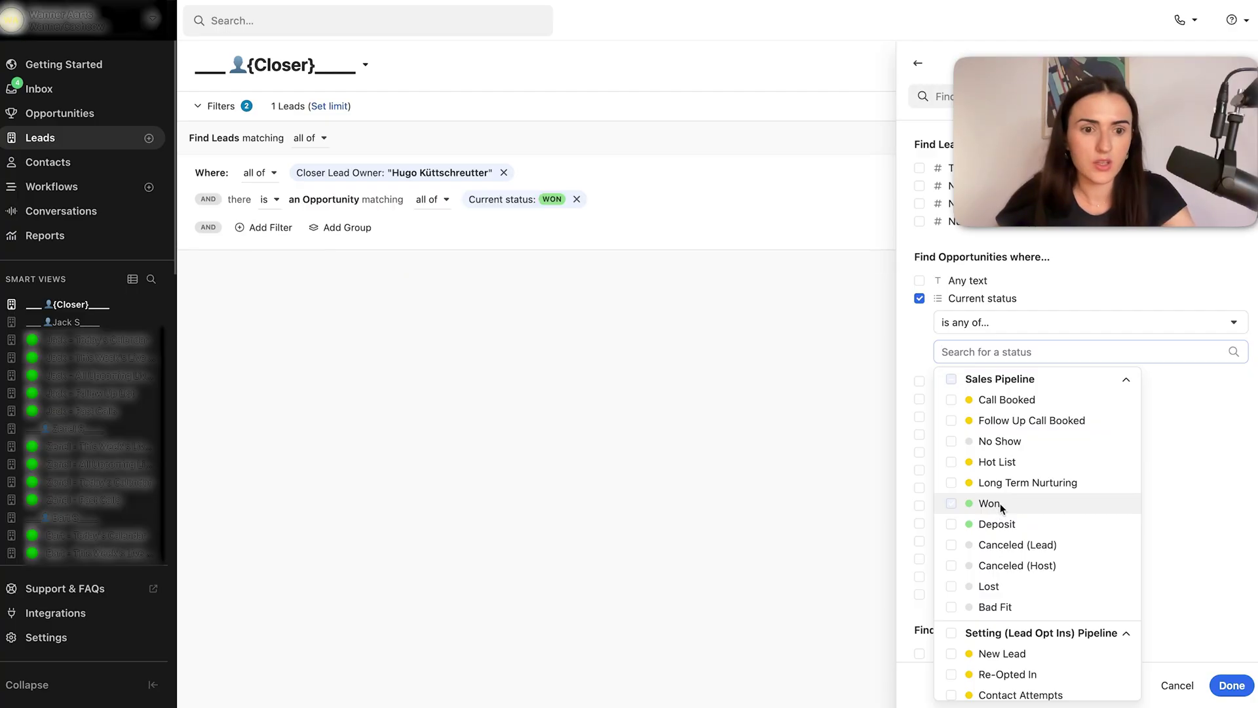
click(682, 444)
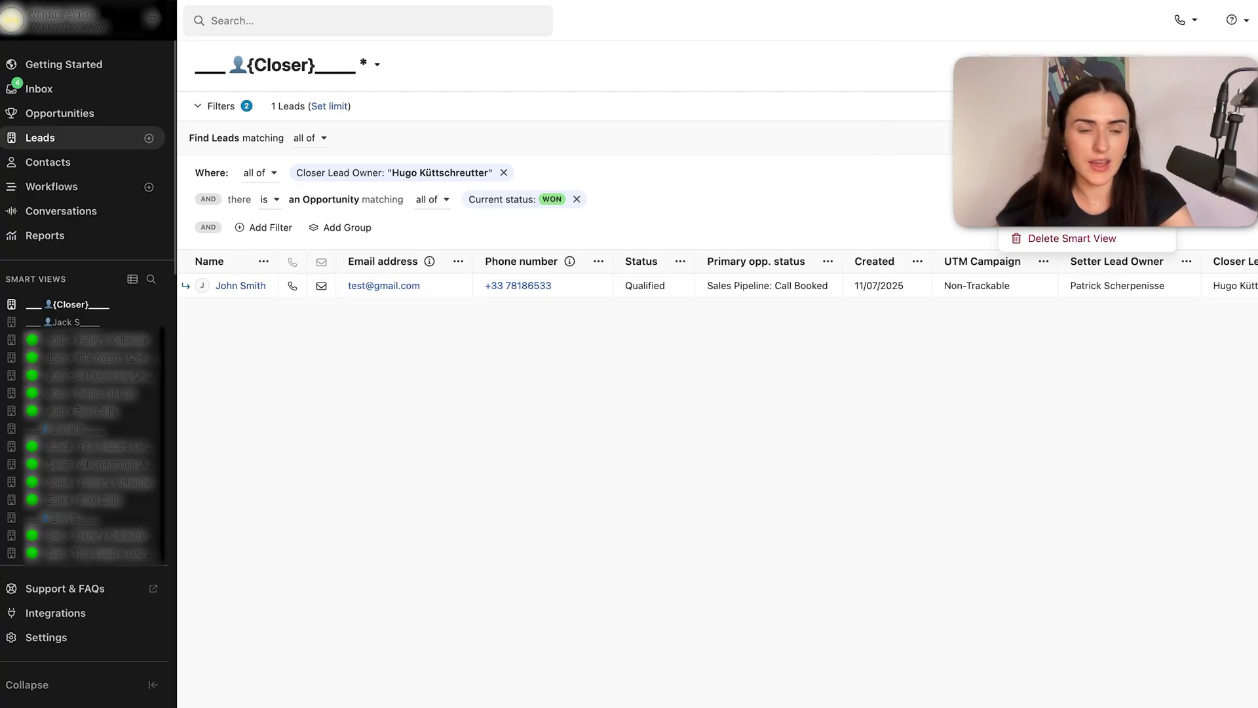
Step: Save the filtered leads as a new smart view, replacing {Closer} with "Won Opportunities" in its name and removing "(Copy)"
click(1087, 216)
double_click(493, 152)
key(BackSpace)
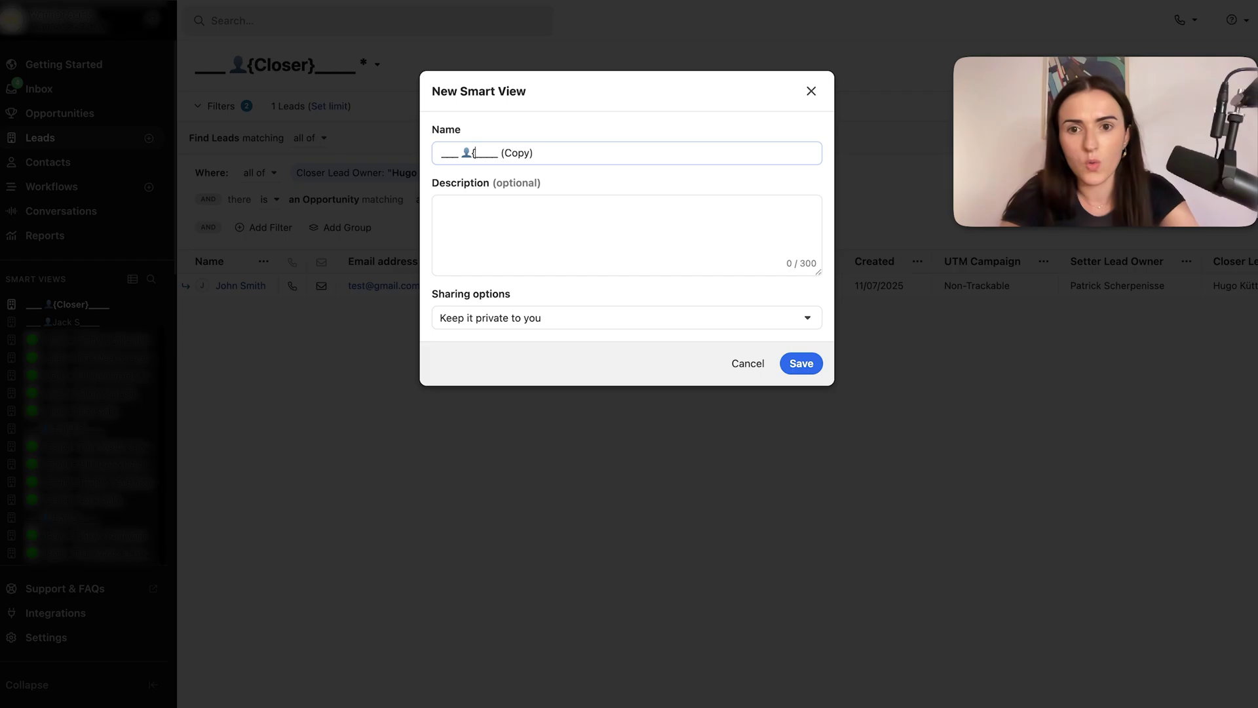
text(Won Opporut)
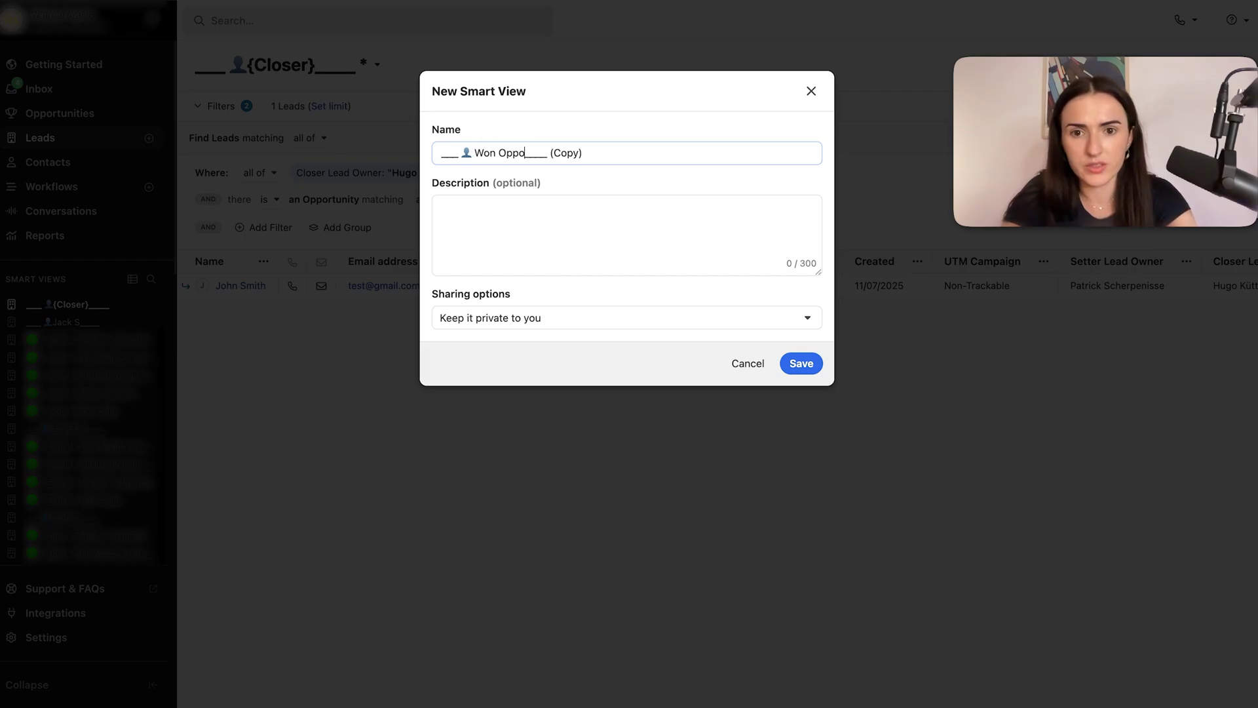
key(BackSpace)
key(BackSpace)
text(tunities)
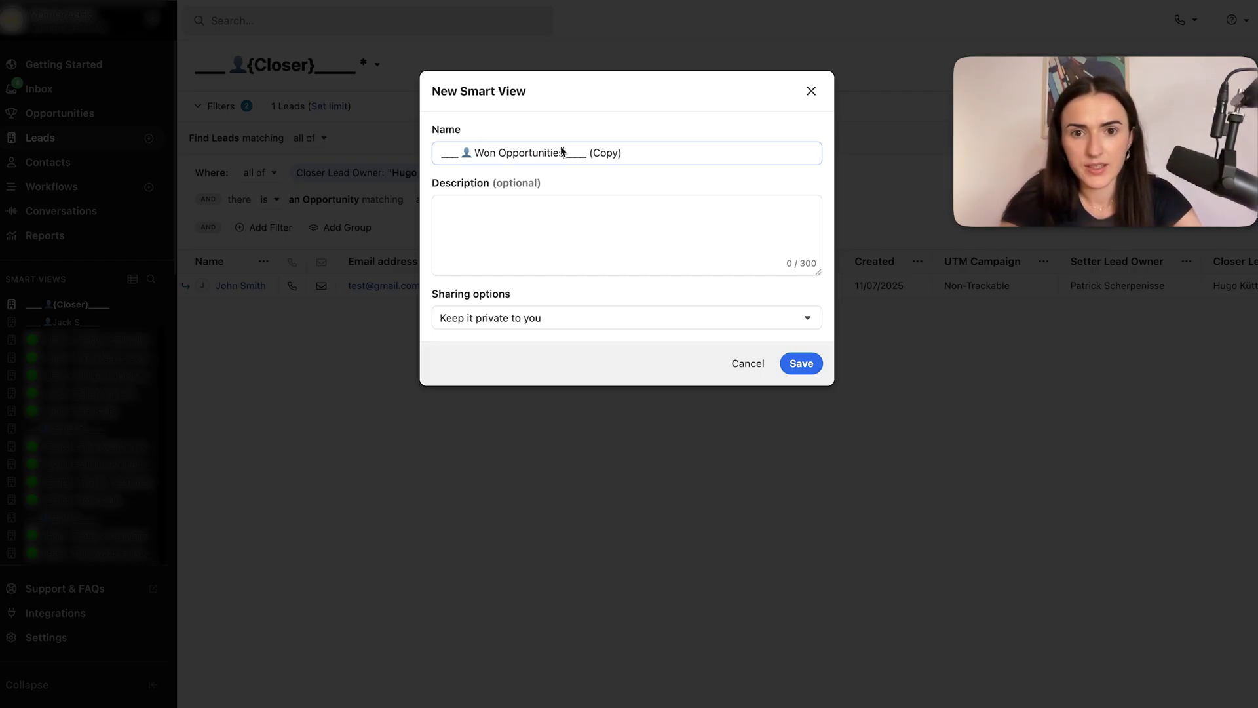
drag(621, 153, 600, 155)
key(BackSpace)
click(815, 369)
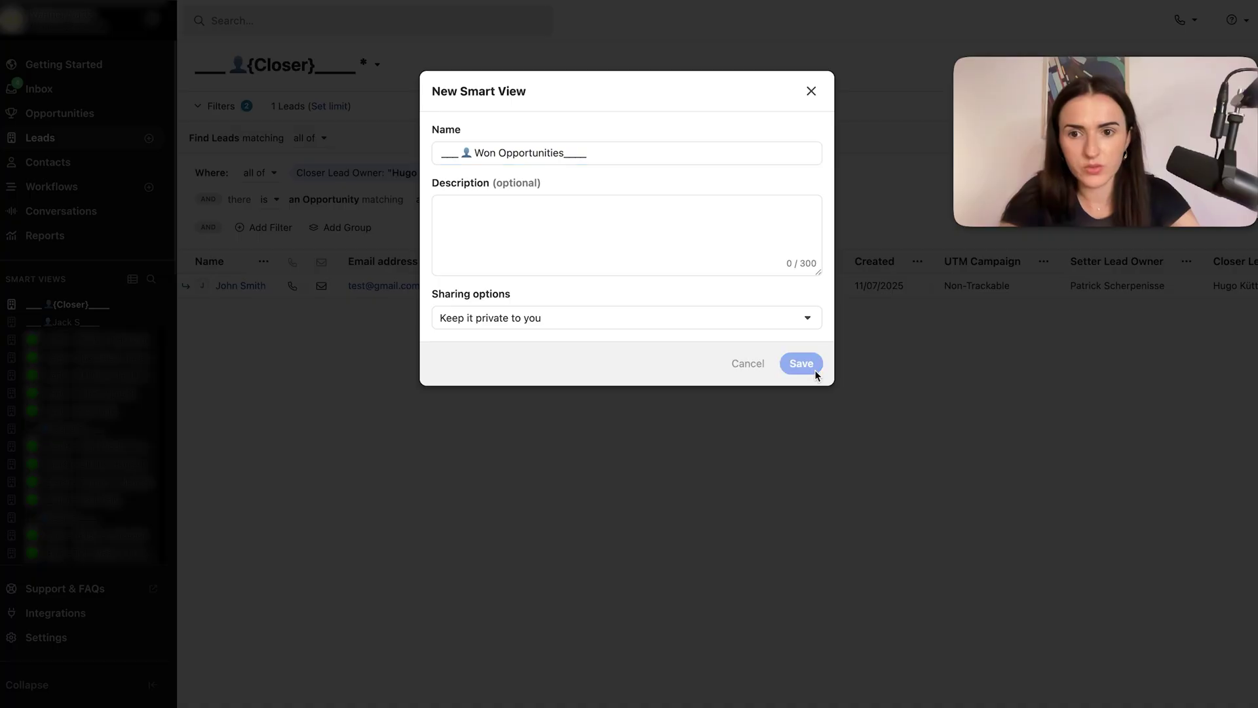